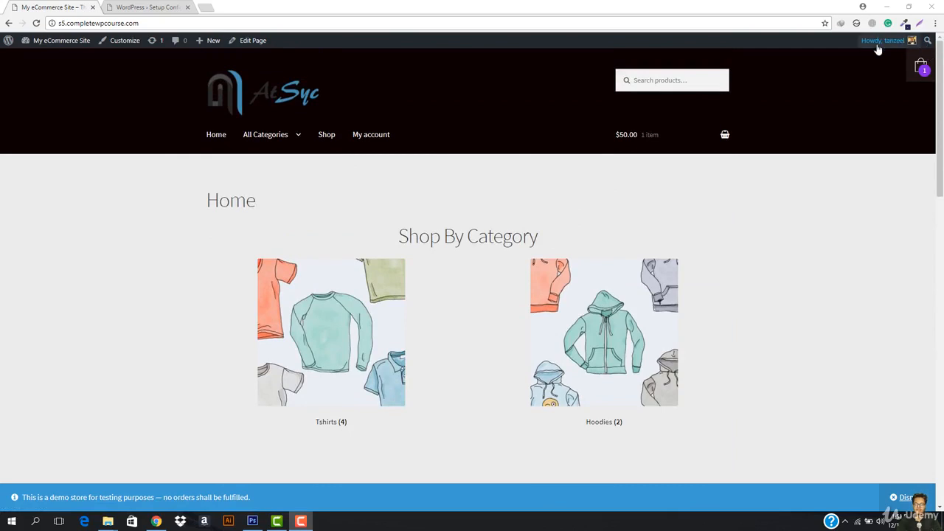
- Log out of the My eCommerce Site account and open the s5.completewpcourse.com home page as a visitor
{"action": "mouse_move", "coordinate": [884, 41]}
{"action": "left_click", "coordinate": [851, 90]}
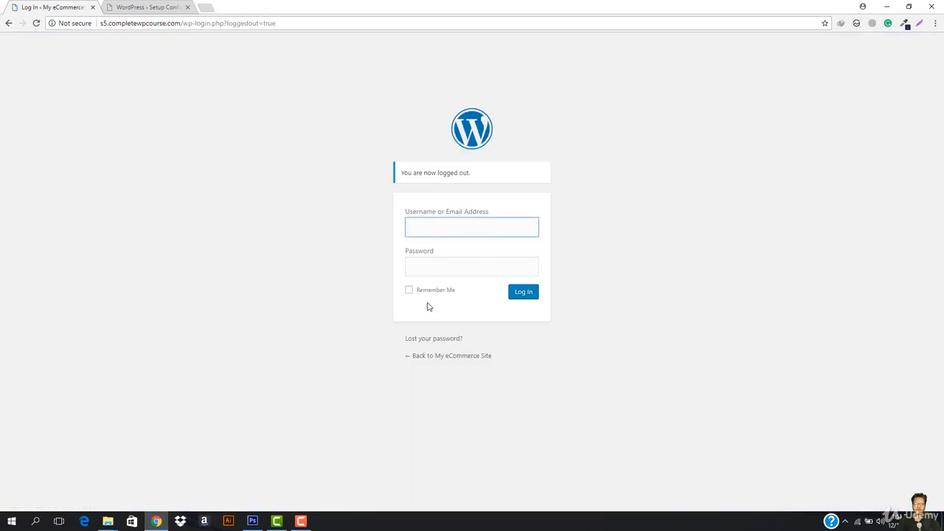
{"action": "left_click_drag", "start_coordinate": [273, 25], "coordinate": [186, 42]}
{"action": "key", "text": "BackSpace"}
{"action": "key", "text": "Return"}
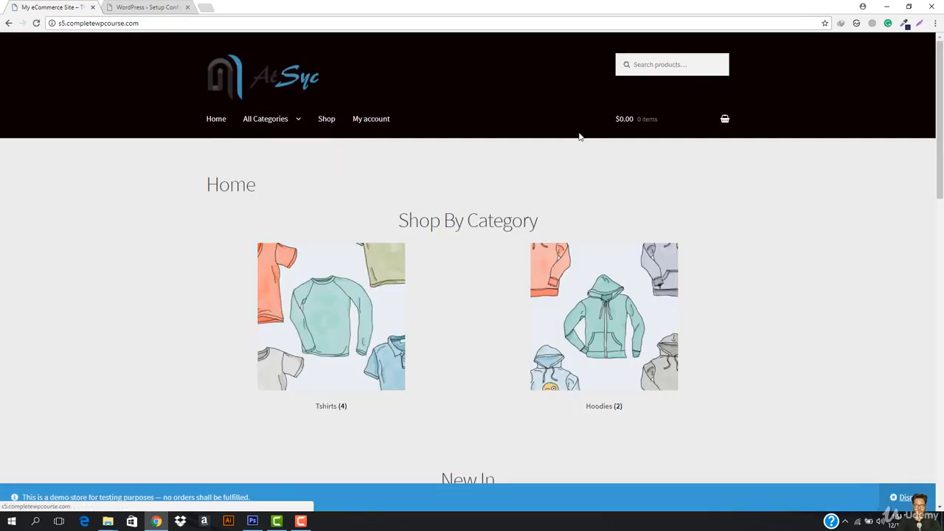
- Run the WordPress installation on s6.completewpcourse.com and close the old store's page
{"action": "left_click", "coordinate": [178, 5]}
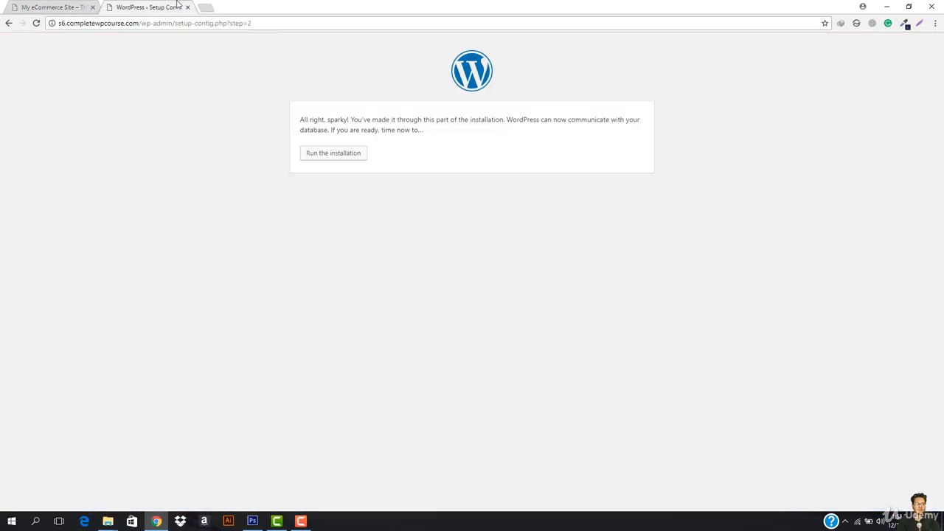
{"action": "left_click", "coordinate": [333, 153]}
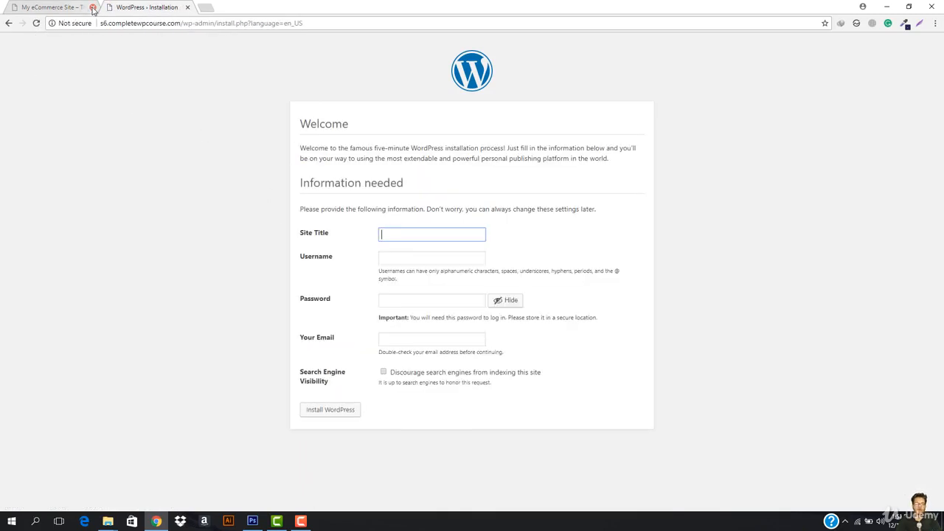
{"action": "left_click", "coordinate": [93, 7]}
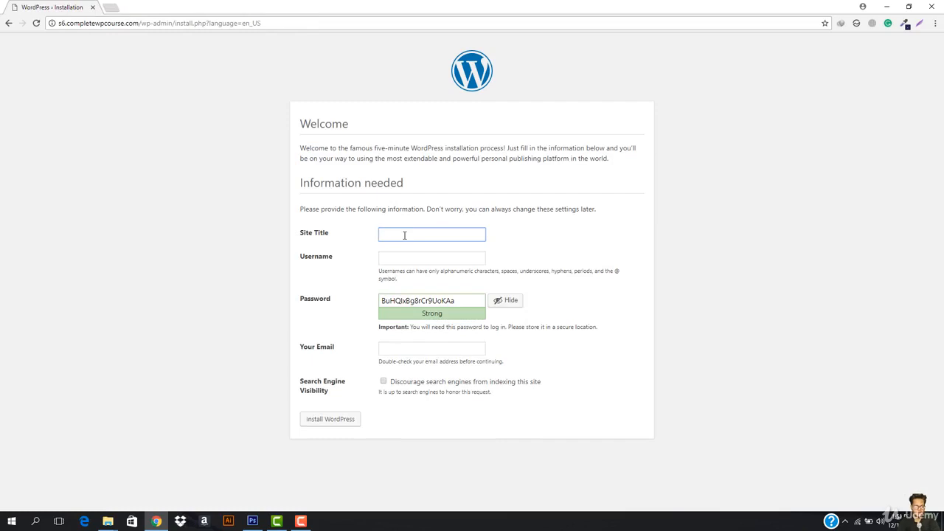
- Set the new site's title to "Professional eCommerce"
{"action": "type", "text": "my Professional eCommerce"}
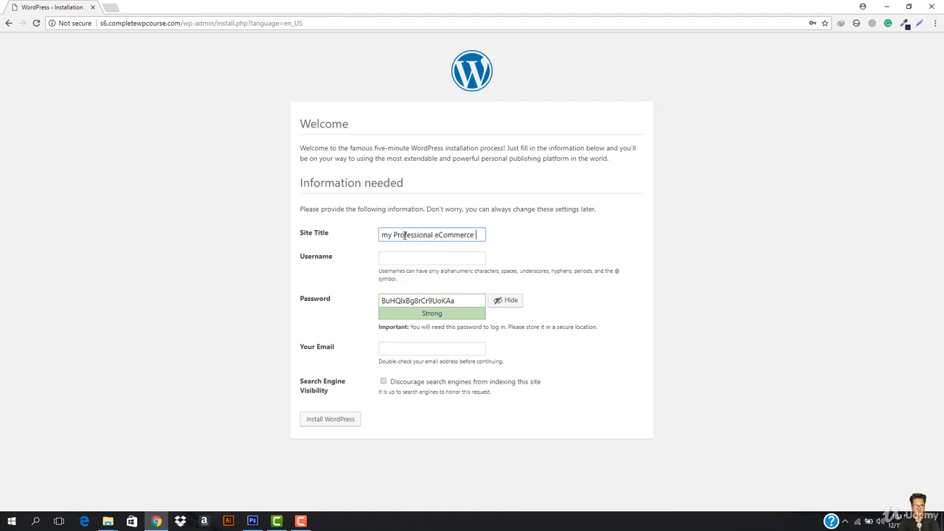
{"action": "type", "text": "Site"}
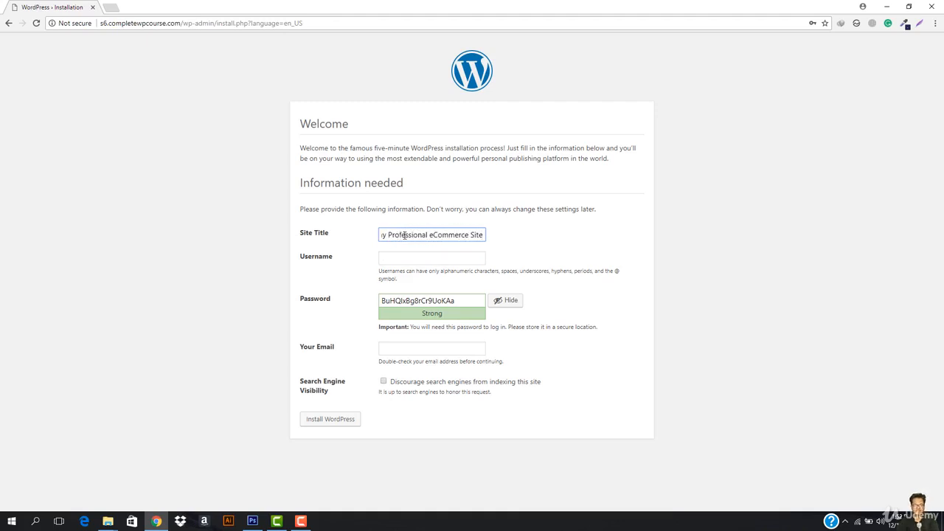
{"action": "left_click_drag", "start_coordinate": [382, 234], "coordinate": [356, 239]}
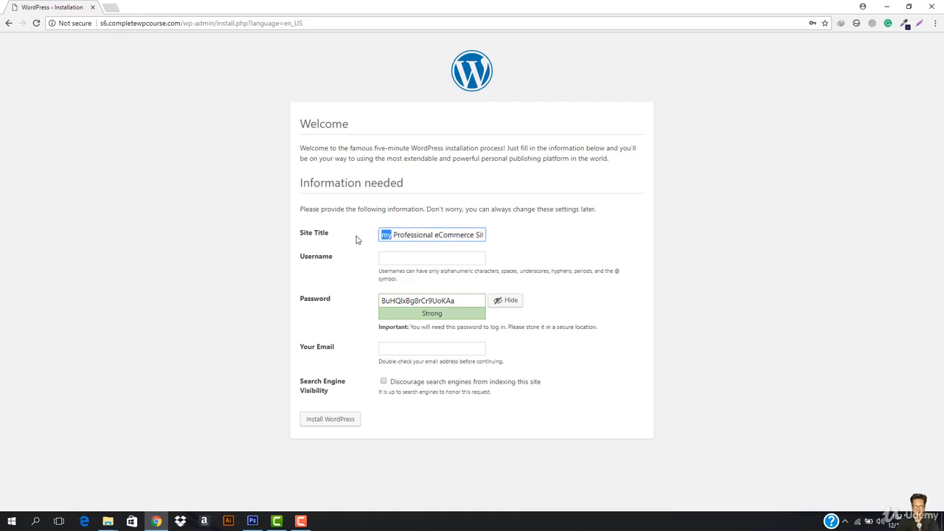
{"action": "key", "text": "BackSpace"}
{"action": "key", "text": "Delete"}
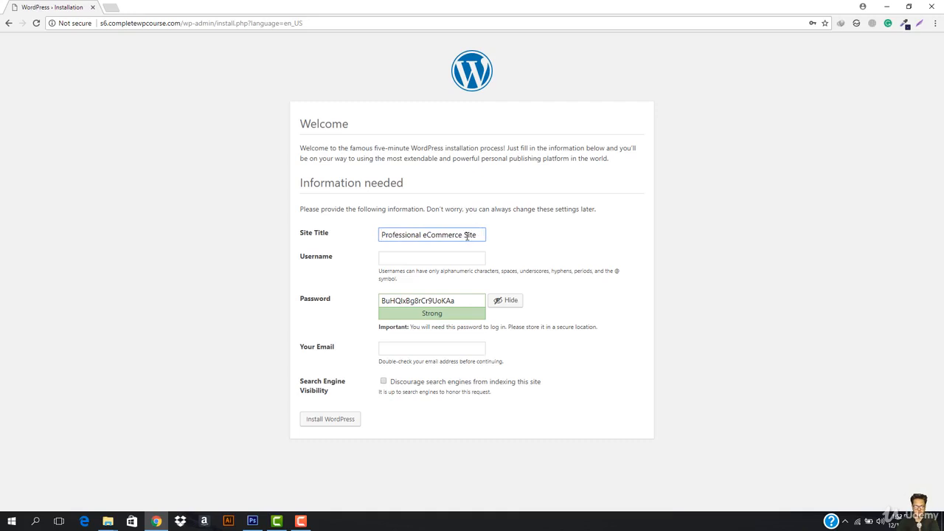
{"action": "key", "text": "BackSpace"}
- Enter the administrator username and replace the generated password with the chosen account password, keeping it hidden
{"action": "left_click", "coordinate": [426, 260]}
{"action": "type", "text": "tanzeel"}
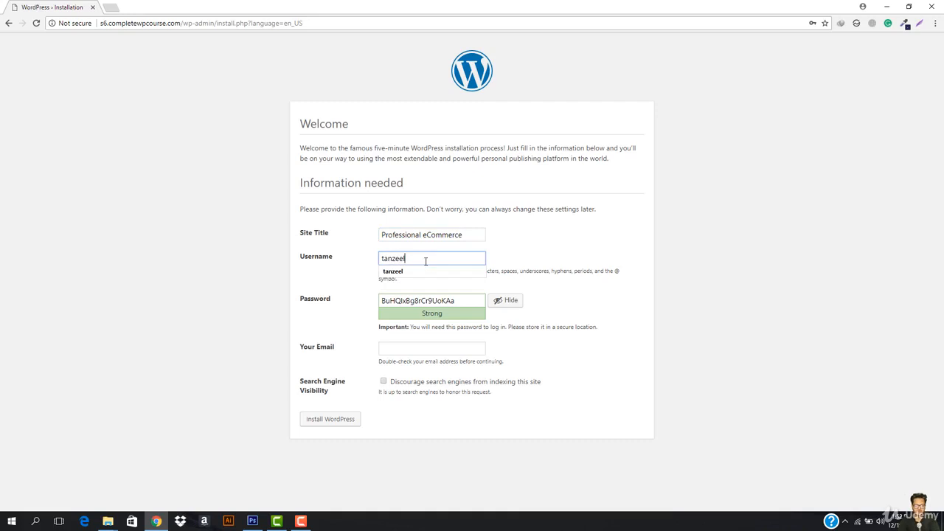
{"action": "key", "text": "Tab"}
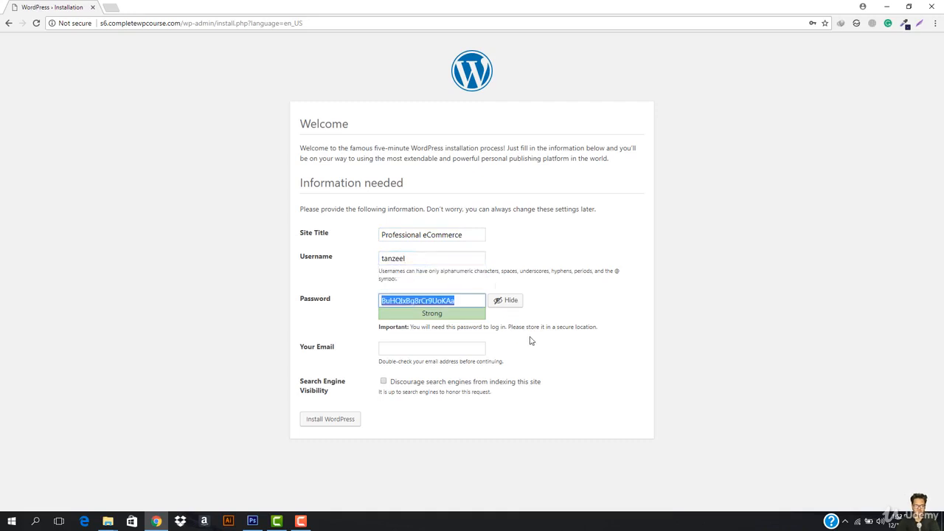
{"action": "left_click", "coordinate": [508, 303]}
{"action": "key", "text": "ctrl+v"}
{"action": "left_click", "coordinate": [426, 359]}
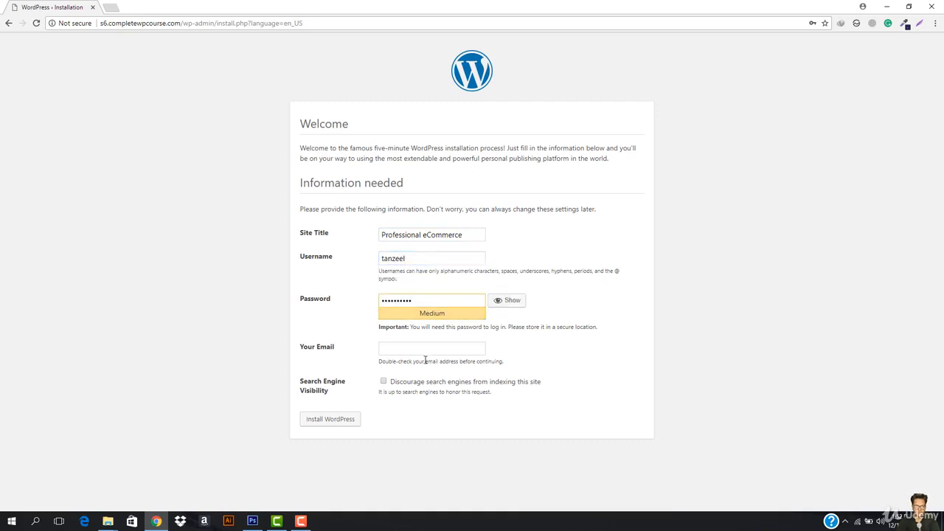
- Fill in the administrator's e-mail address and install WordPress, dismissing the browser's offer to save the password
{"action": "left_click", "coordinate": [432, 350]}
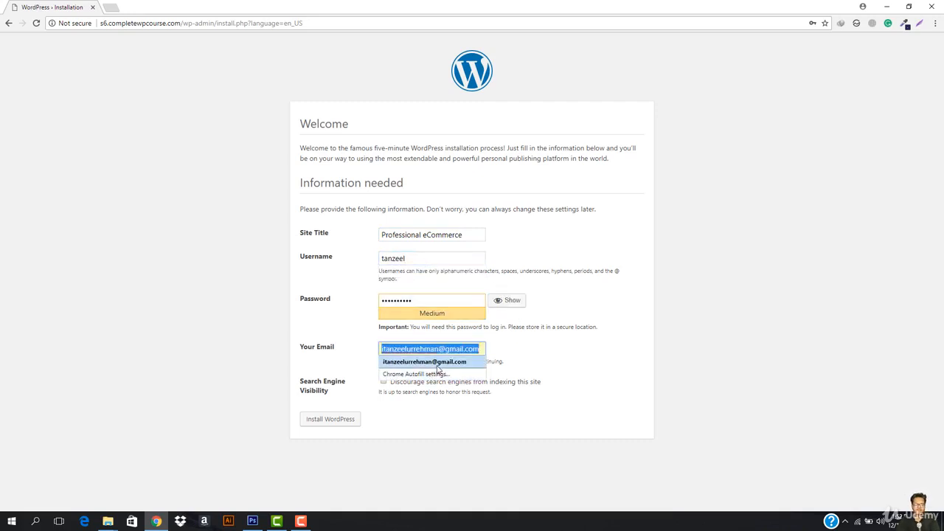
{"action": "left_click", "coordinate": [413, 363]}
{"action": "left_click", "coordinate": [328, 419]}
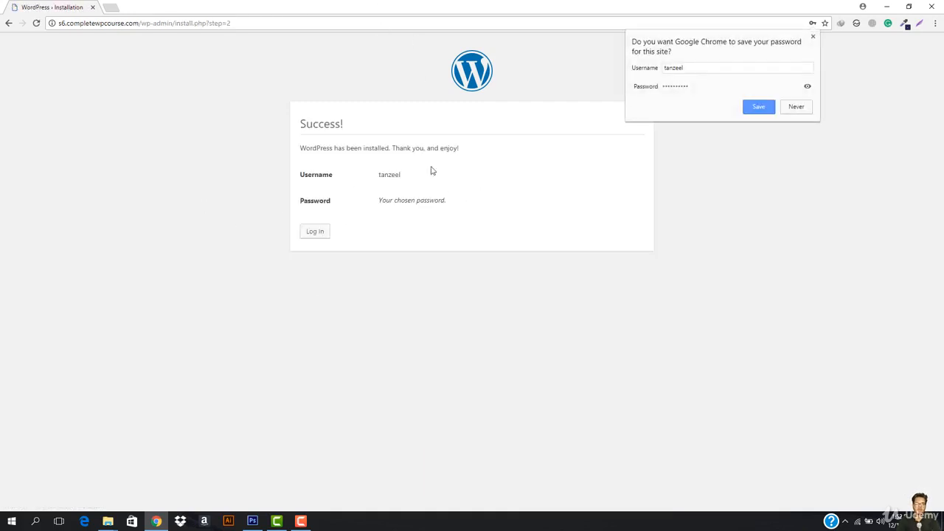
{"action": "left_click", "coordinate": [813, 36]}
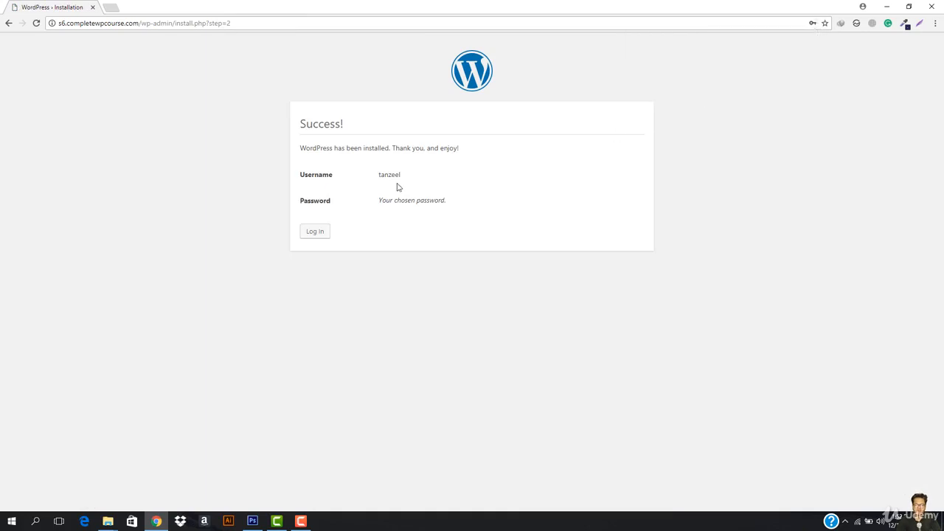
- Log in to the new site's admin dashboard with the administrator username and account password
{"action": "left_click", "coordinate": [319, 230]}
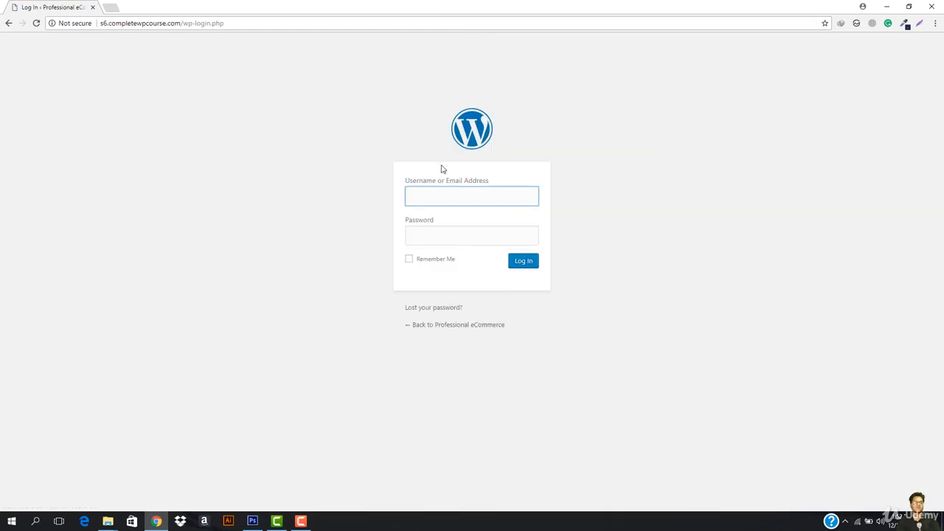
{"action": "type", "text": "yanzee"}
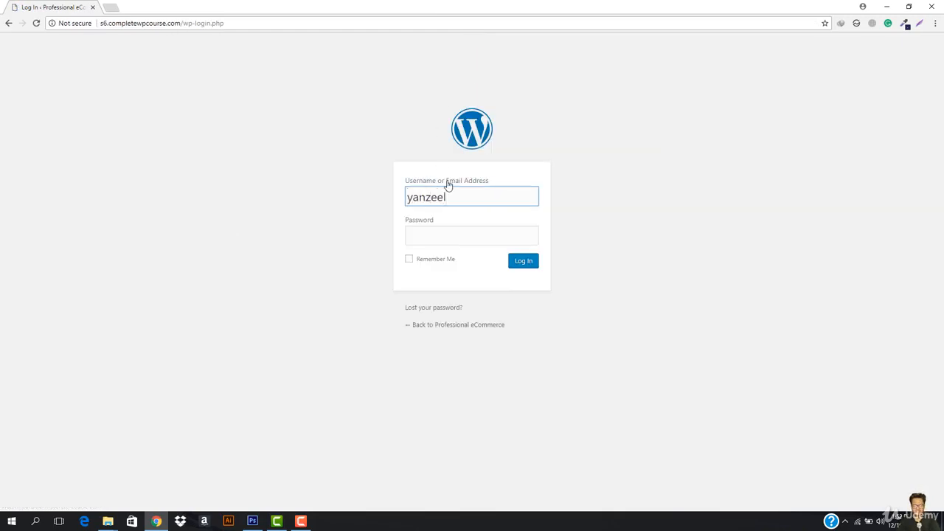
{"action": "key", "text": "ctrl+a"}
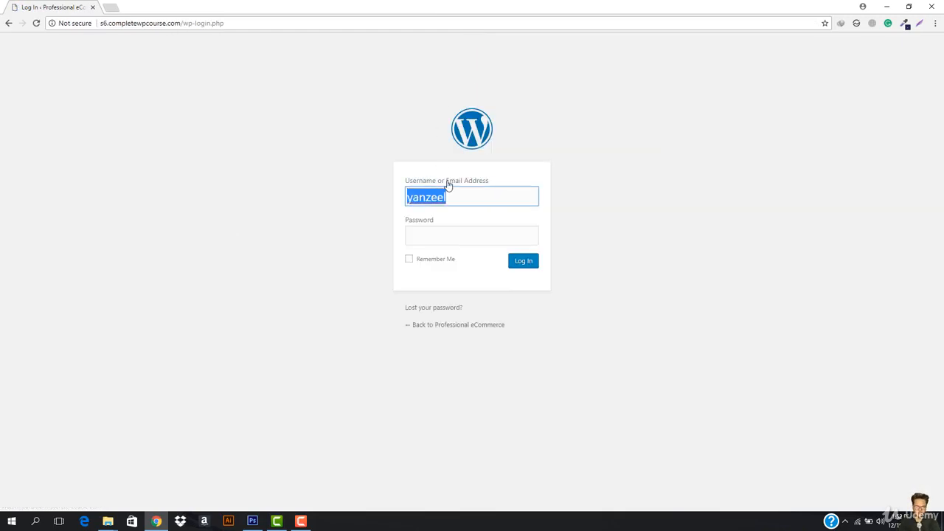
{"action": "type", "text": "tanzee"}
{"action": "key", "text": "Tab"}
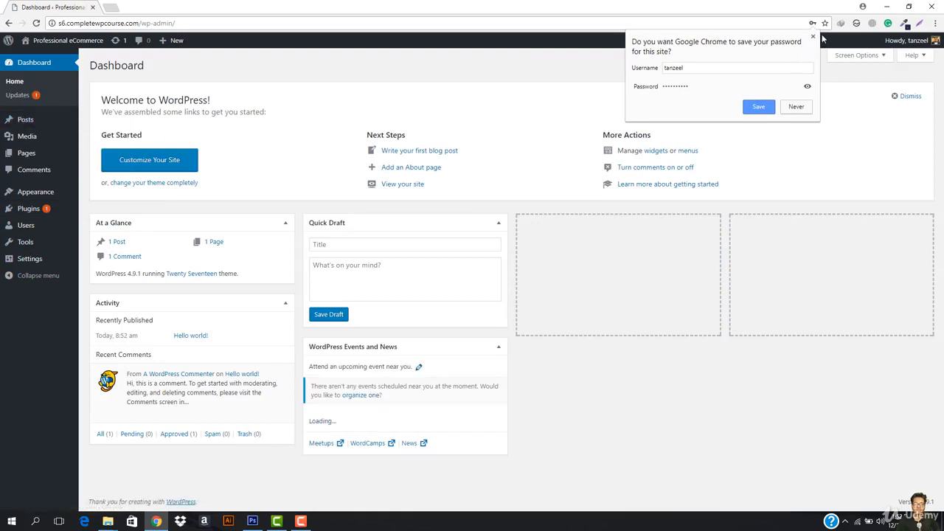
- Set the site's permalink structure to Post name and save the changes
{"action": "mouse_move", "coordinate": [25, 260]}
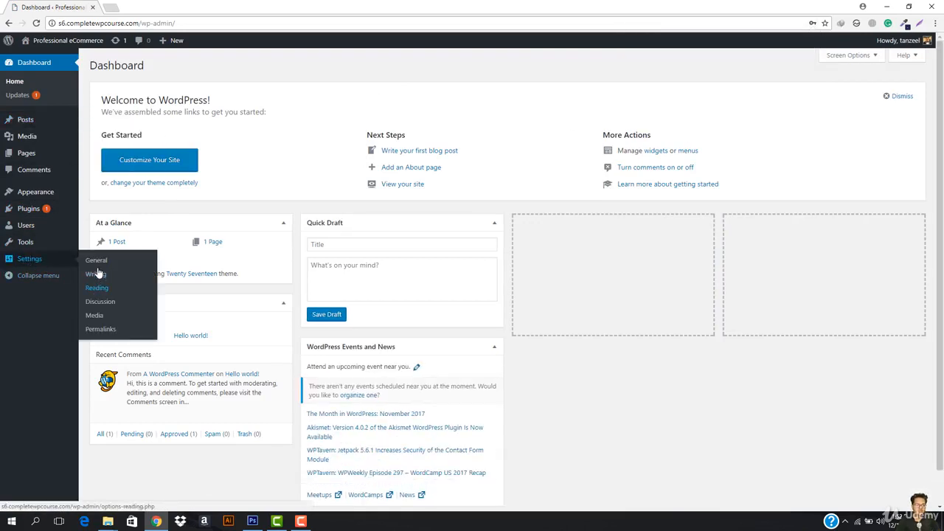
{"action": "left_click", "coordinate": [96, 329]}
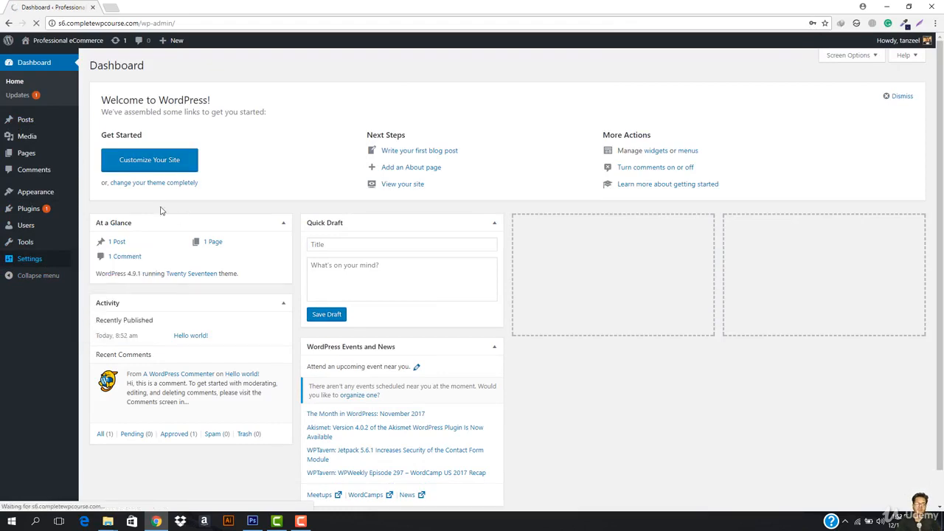
{"action": "left_click", "coordinate": [116, 249]}
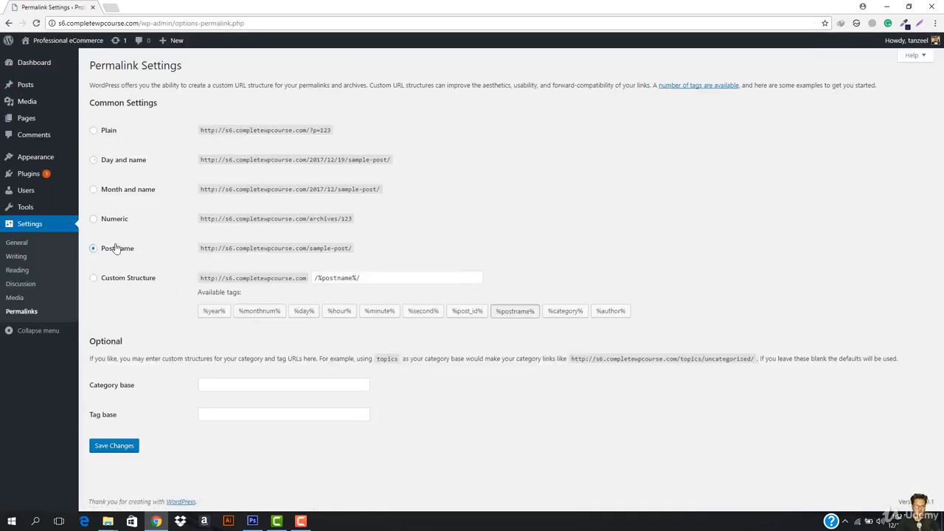
{"action": "left_click", "coordinate": [123, 445]}
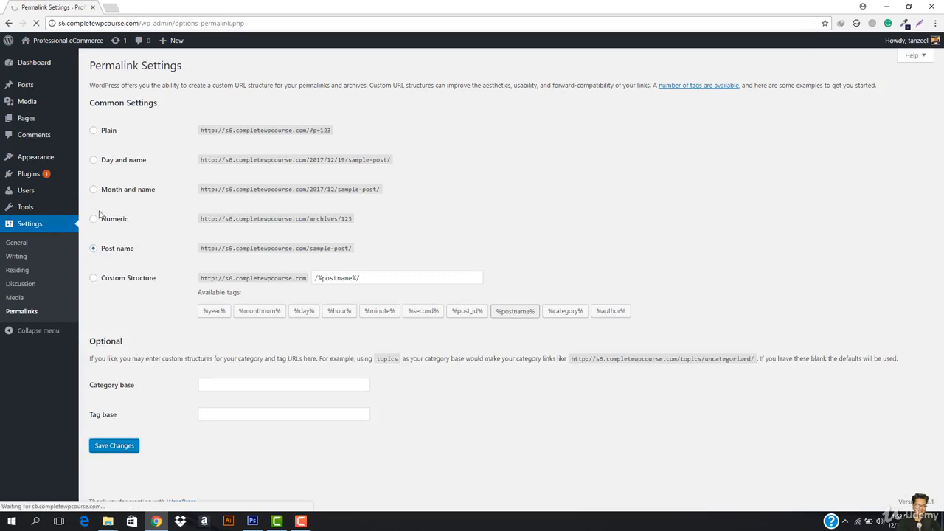
- Open the live Professional eCommerce site in a new browser tab and look over its home page
{"action": "mouse_move", "coordinate": [63, 162]}
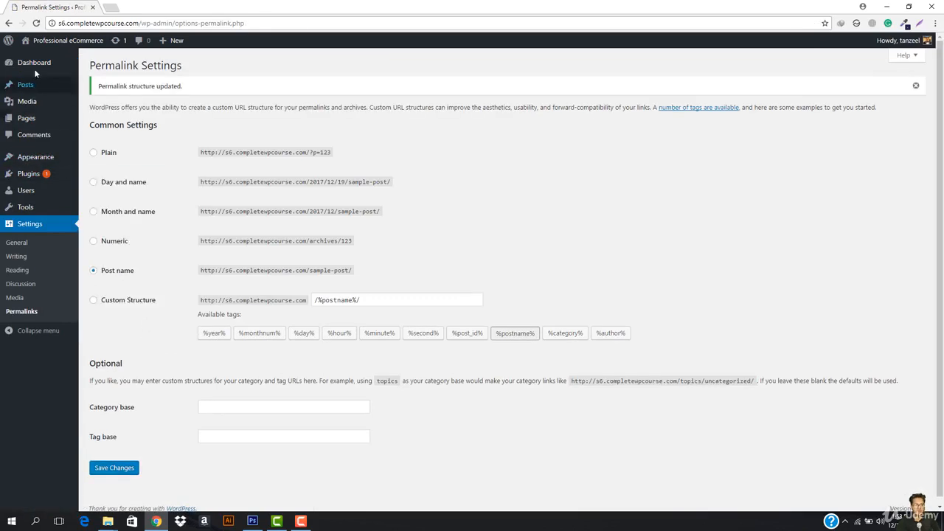
{"action": "mouse_move", "coordinate": [72, 45]}
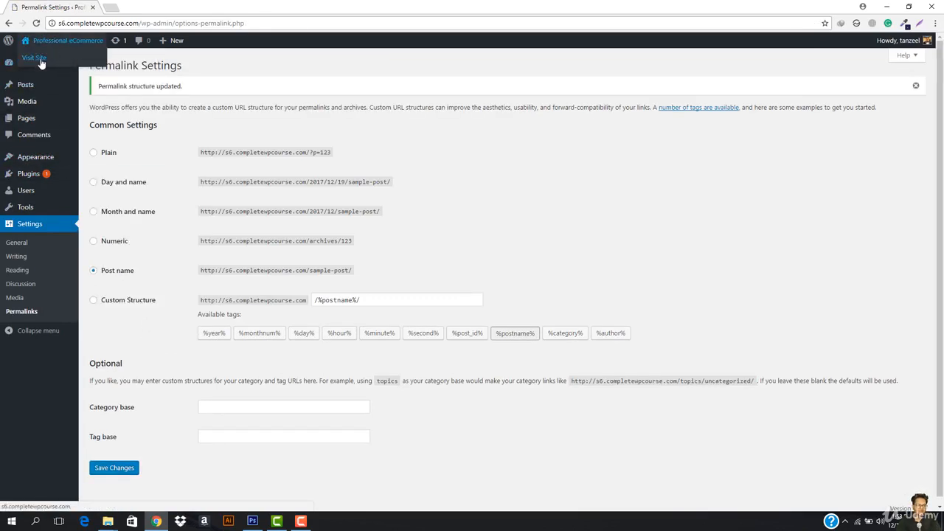
{"action": "right_click", "coordinate": [42, 61]}
{"action": "left_click", "coordinate": [62, 67]}
{"action": "key", "text": "ctrl+Tab"}
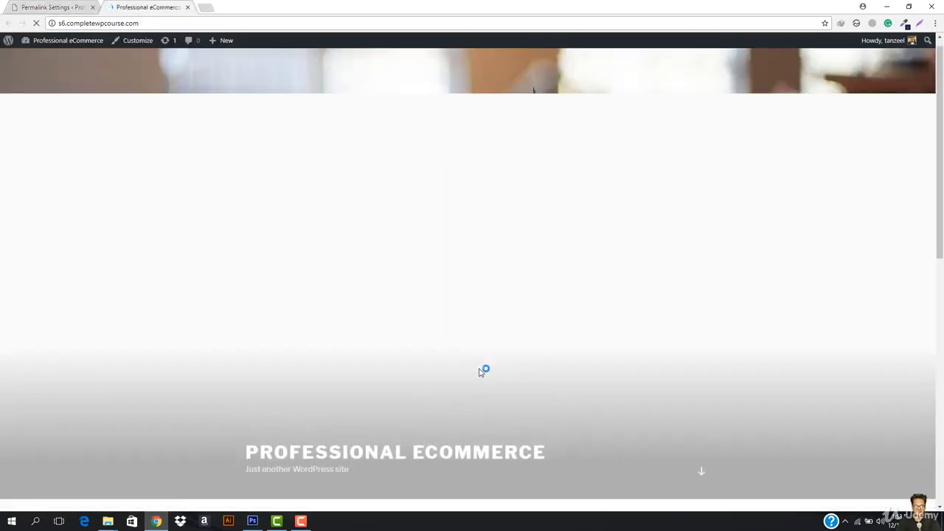
{"action": "scroll", "coordinate": [494, 374], "scroll_direction": "down", "scroll_amount": 7}
{"action": "scroll", "coordinate": [493, 374], "scroll_direction": "up", "scroll_amount": 8}
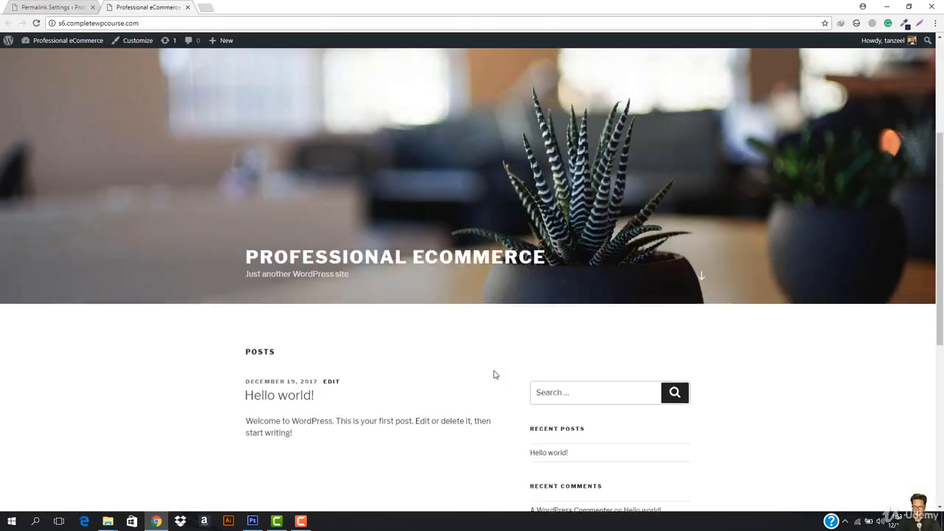
- Find the OceanWP theme among the available WordPress themes, then install and activate it on the Professional eCommerce site
{"action": "left_click", "coordinate": [50, 7]}
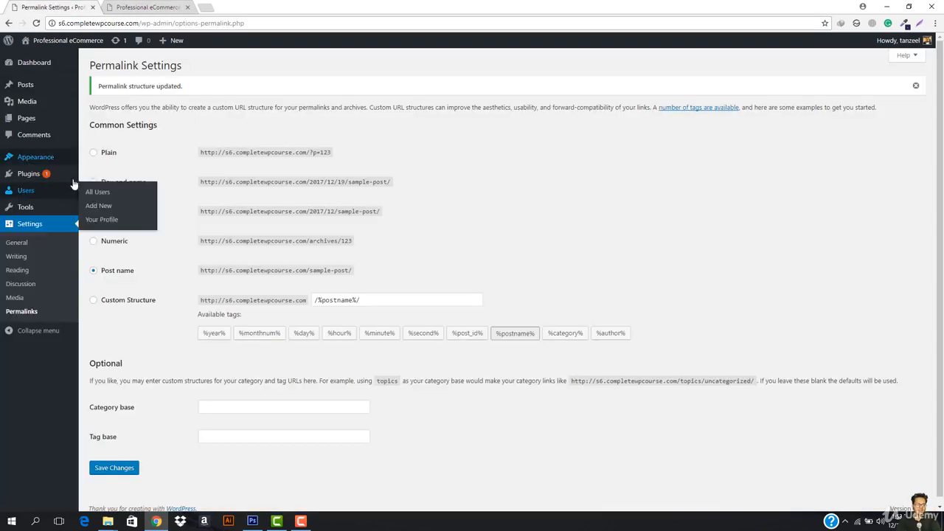
{"action": "mouse_move", "coordinate": [33, 174]}
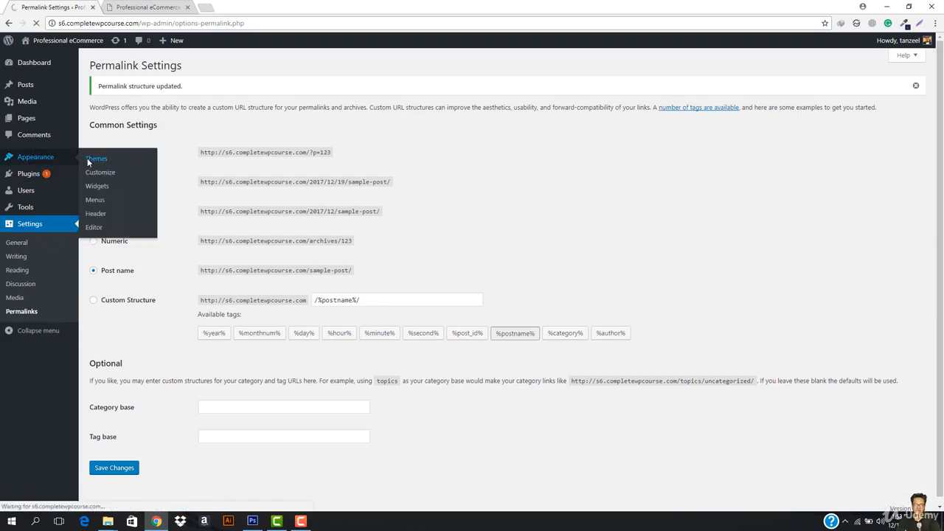
{"action": "left_click", "coordinate": [89, 158]}
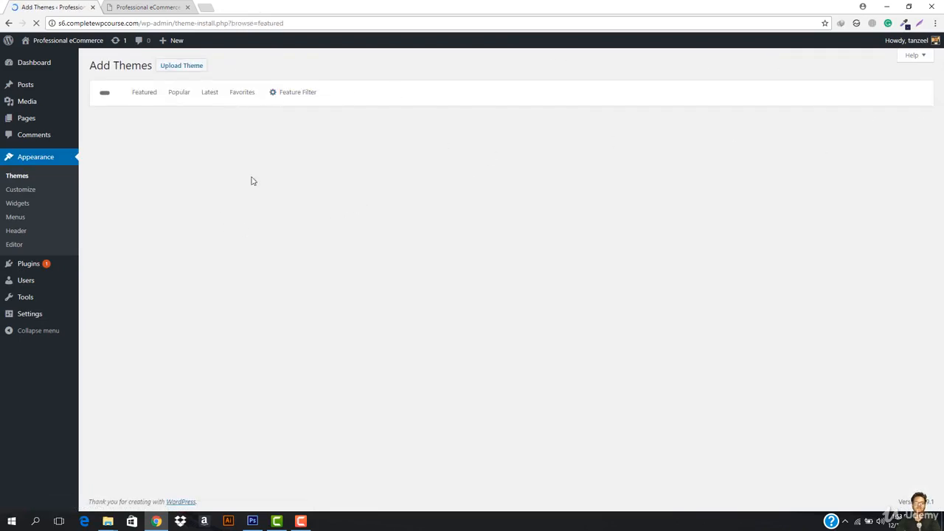
{"action": "left_click", "coordinate": [857, 92]}
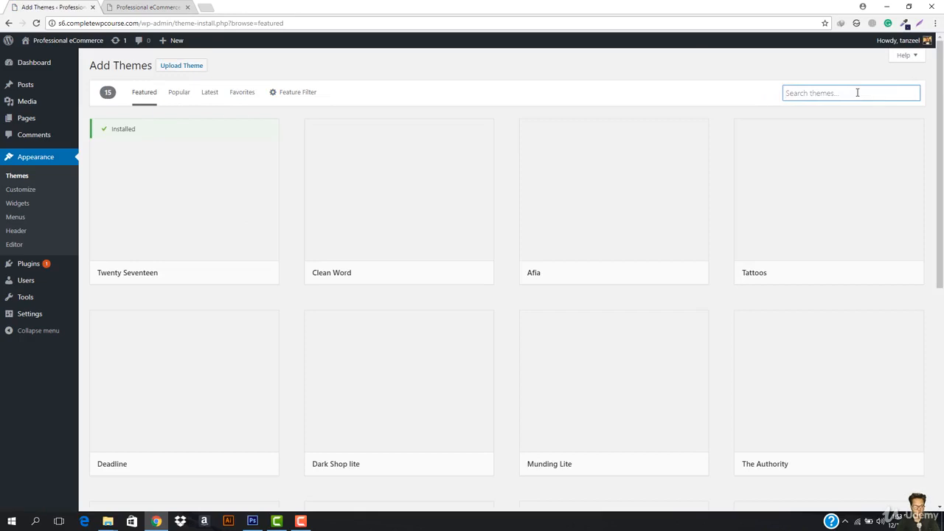
{"action": "type", "text": "cceanwp"}
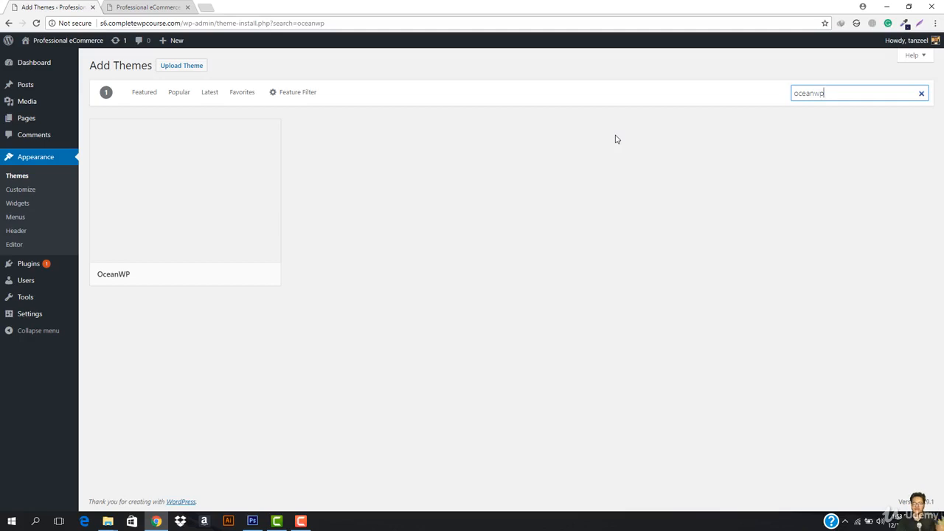
{"action": "mouse_move", "coordinate": [188, 145]}
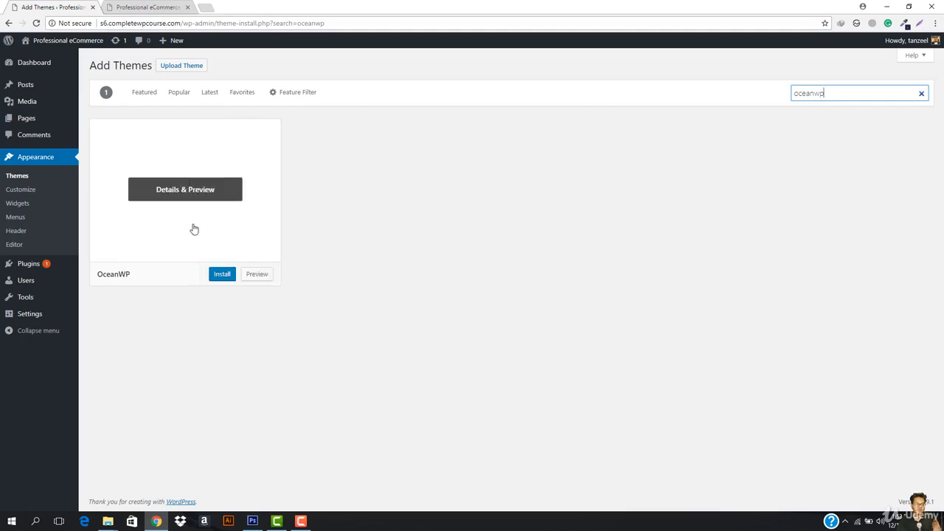
{"action": "left_click", "coordinate": [226, 277]}
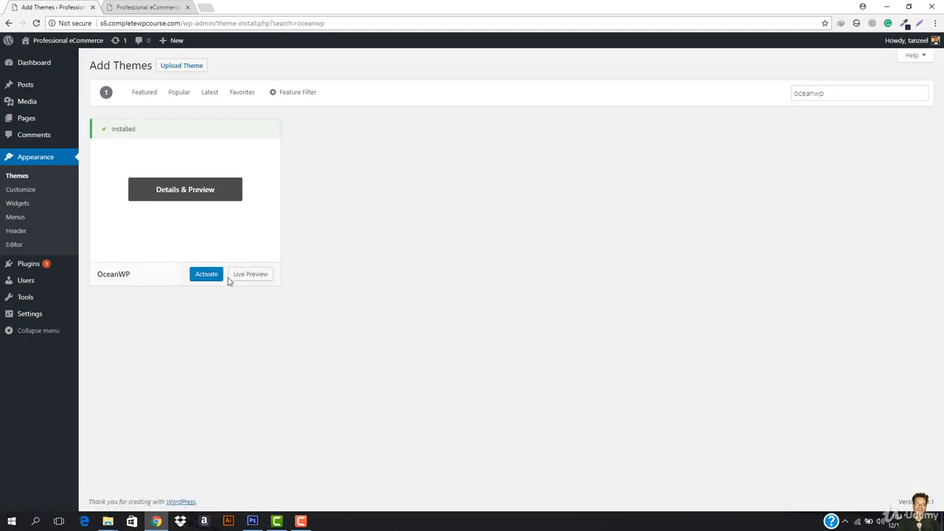
{"action": "left_click", "coordinate": [206, 278]}
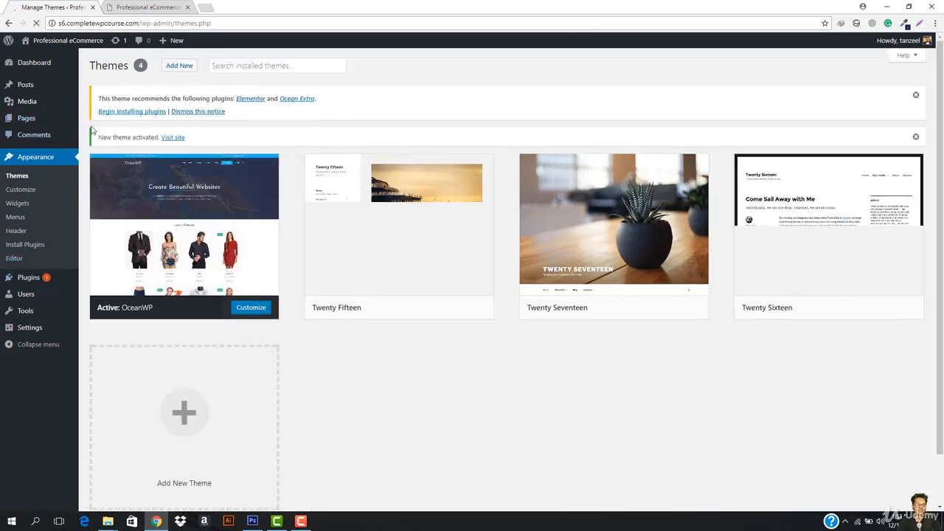
- Install and activate both plugins recommended by the theme, Elementor and Ocean Extra, in one bulk action
{"action": "left_click", "coordinate": [127, 114]}
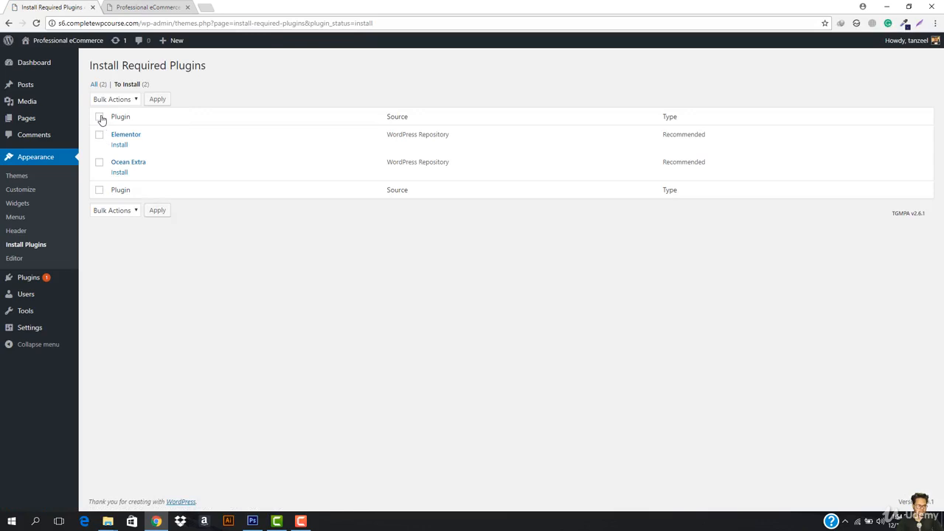
{"action": "left_click", "coordinate": [123, 101]}
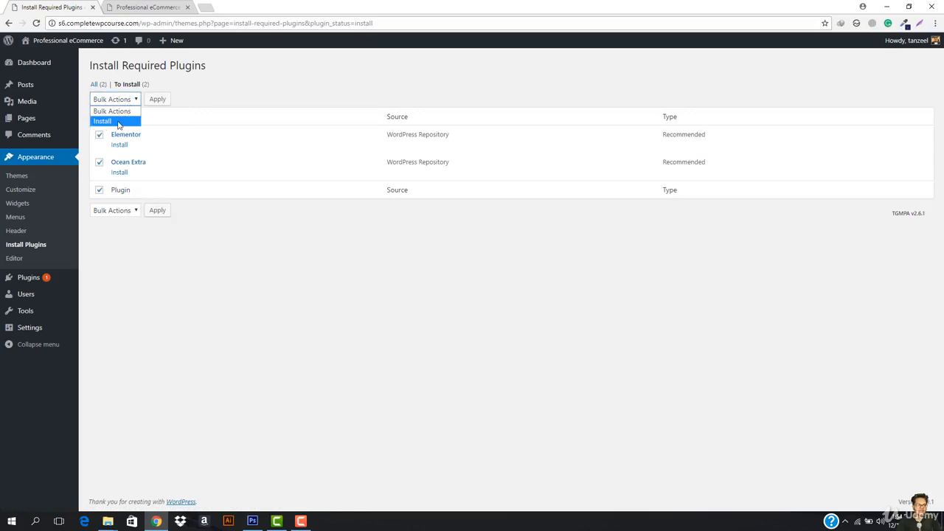
{"action": "left_click", "coordinate": [118, 122]}
{"action": "left_click", "coordinate": [157, 101]}
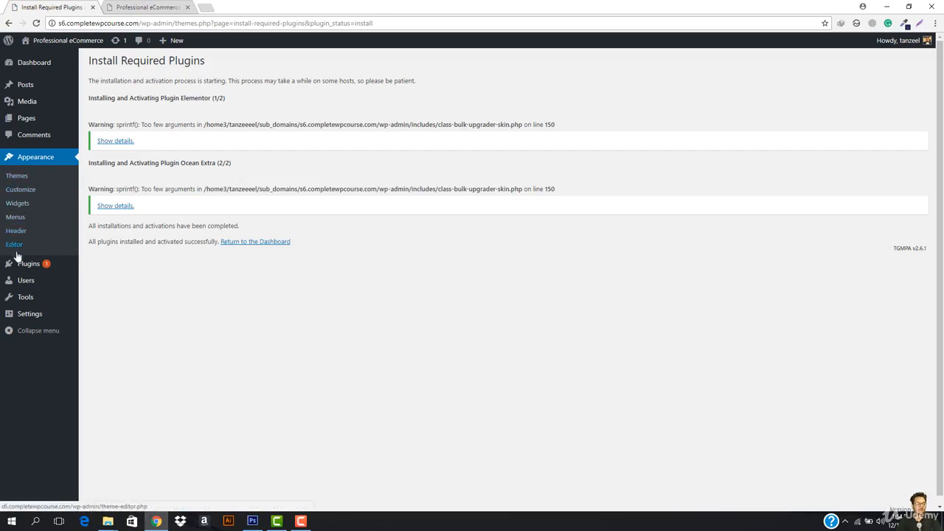
- Find the WooCommerce plugin by Automattic in the plugin directory, then install and activate it
{"action": "mouse_move", "coordinate": [22, 272]}
{"action": "left_click", "coordinate": [103, 278]}
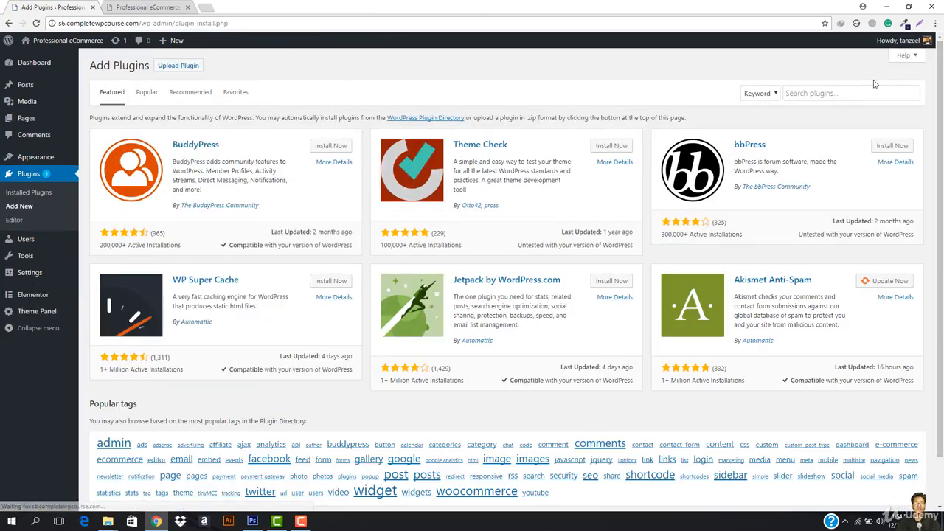
{"action": "left_click", "coordinate": [852, 94]}
{"action": "type", "text": "woo"}
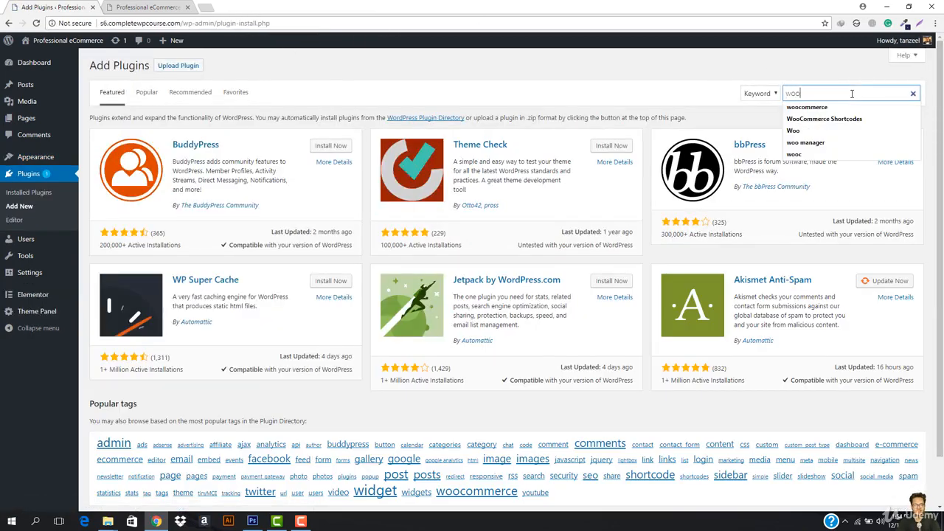
{"action": "key", "text": "Down"}
{"action": "key", "text": "Return"}
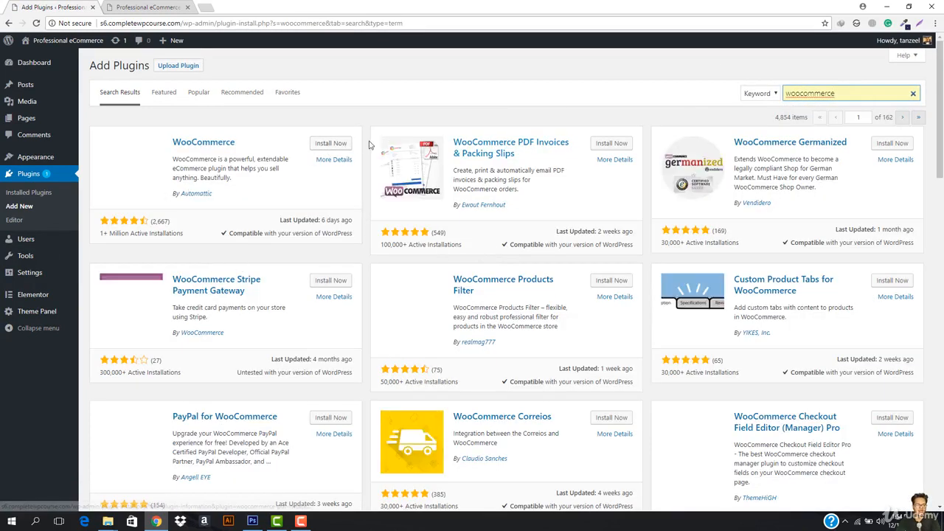
{"action": "left_click", "coordinate": [333, 144]}
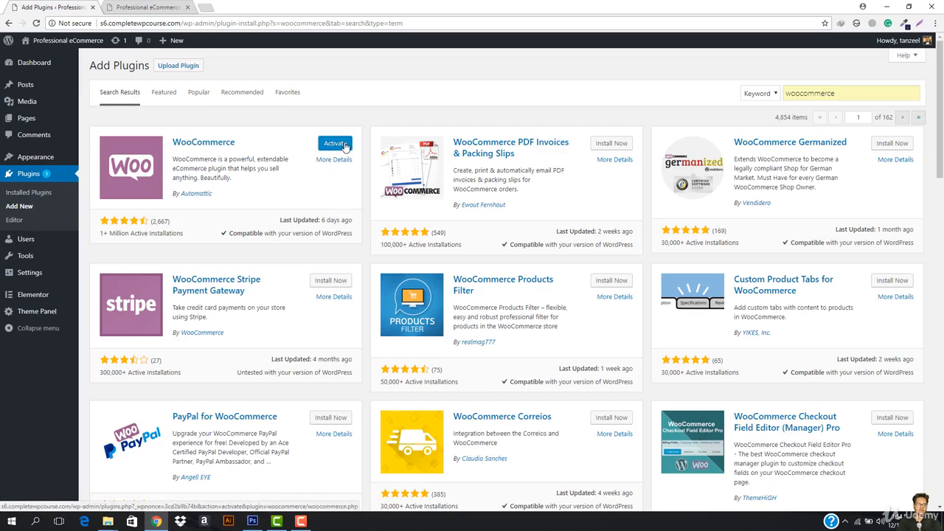
{"action": "left_click", "coordinate": [342, 147]}
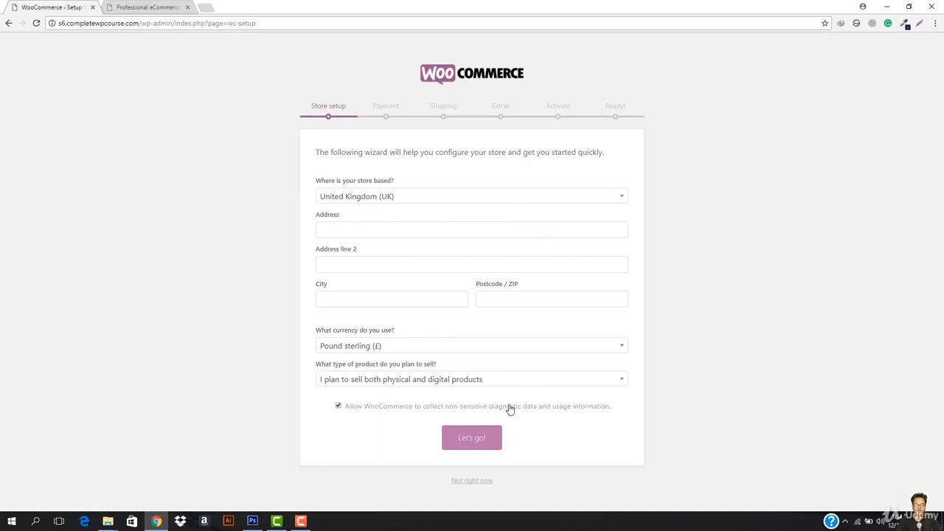
- Fill in the store's street address, city and postcode in the WooCommerce setup wizard and proceed to the payment settings
{"action": "left_click", "coordinate": [471, 440]}
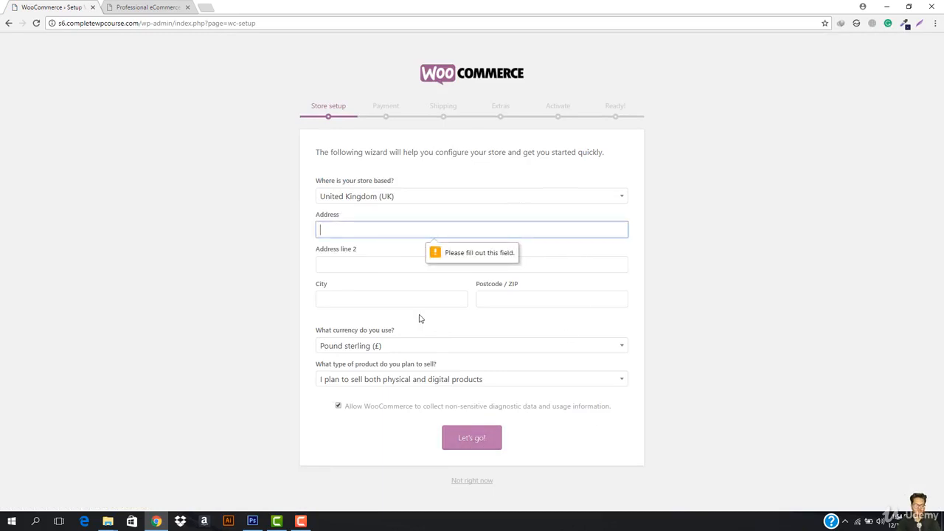
{"action": "type", "text": "B"}
{"action": "key", "text": "Down"}
{"action": "key", "text": "Return"}
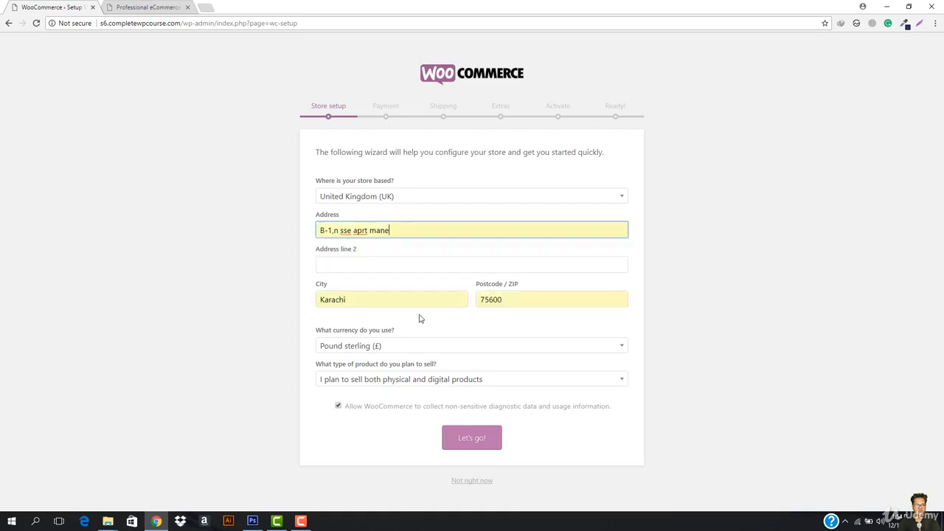
{"action": "left_click", "coordinate": [457, 440]}
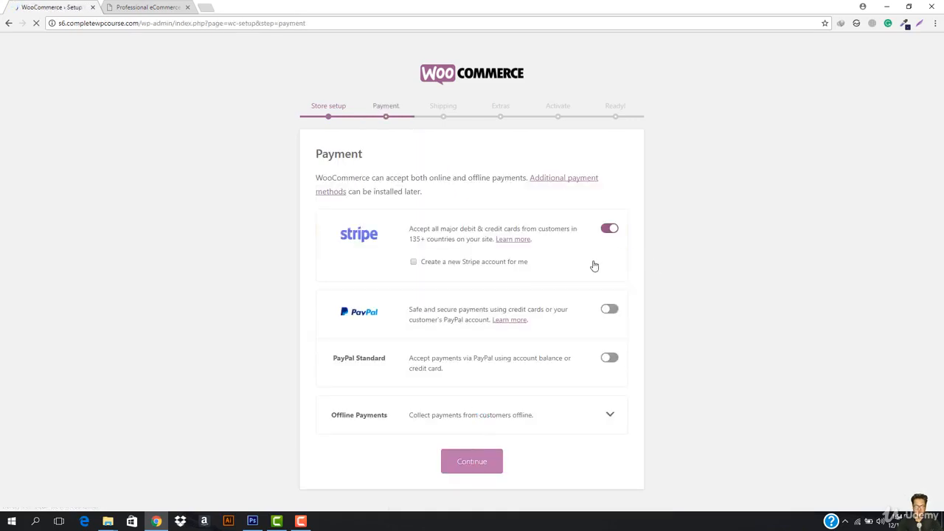
- Enable PayPal Standard and disable Stripe as payment methods, then continue to the shipping settings
{"action": "left_click", "coordinate": [606, 360]}
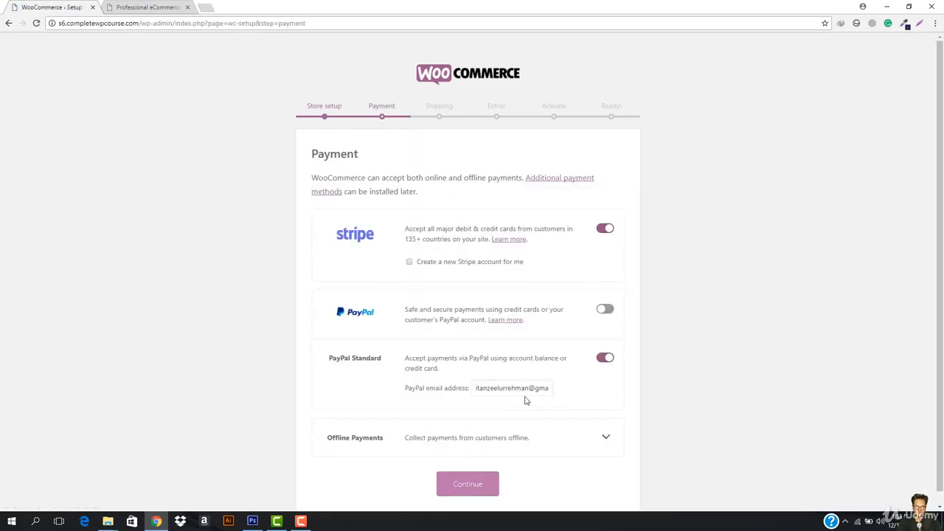
{"action": "left_click", "coordinate": [604, 230]}
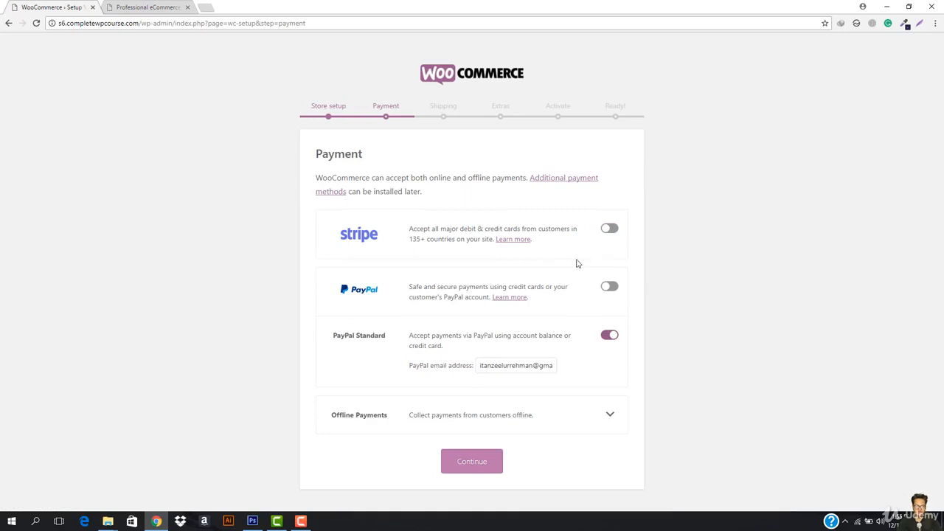
{"action": "left_click", "coordinate": [477, 463]}
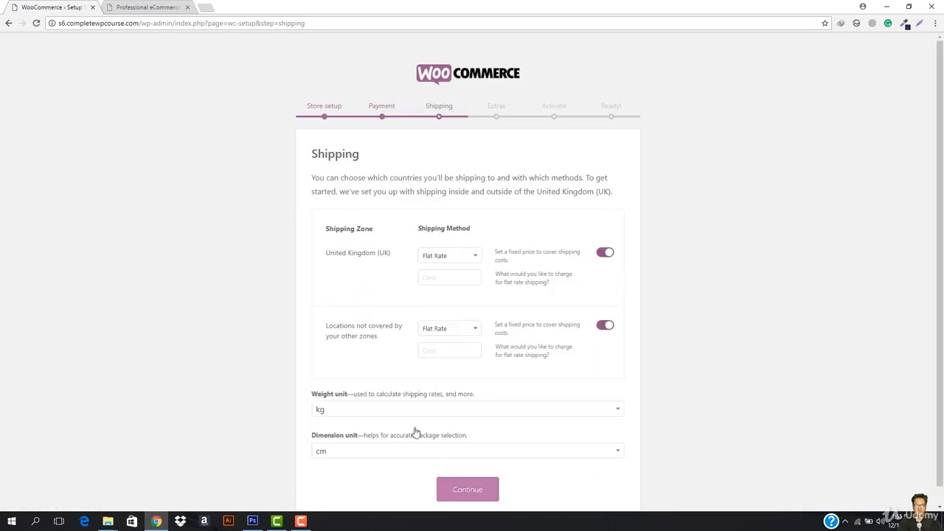
- Set flat rate shipping to 15 for the United Kingdom and 25 for locations not covered by other zones, then continue
{"action": "left_click", "coordinate": [426, 282]}
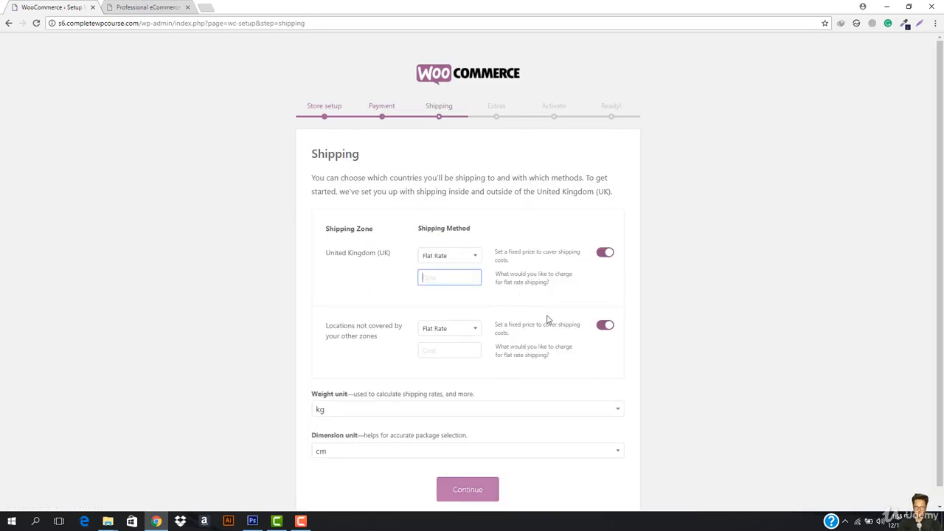
{"action": "type", "text": "15"}
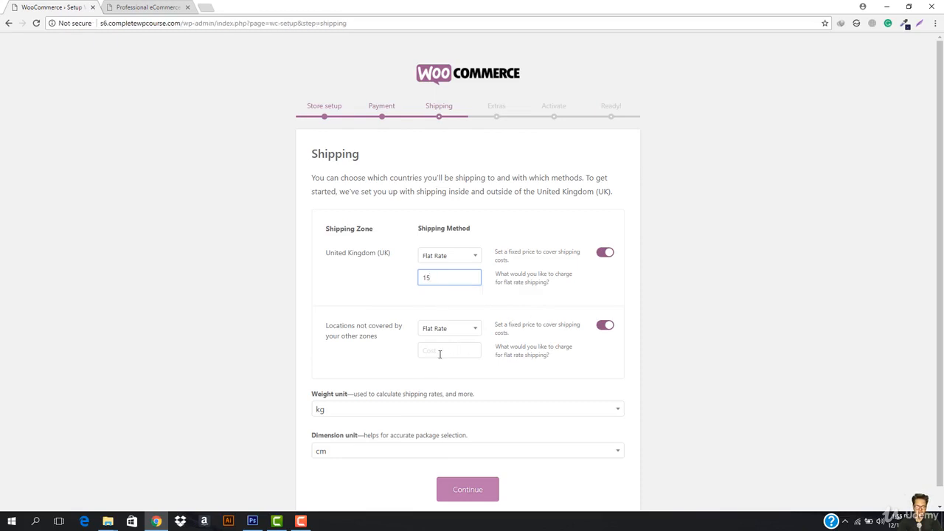
{"action": "left_click", "coordinate": [439, 354]}
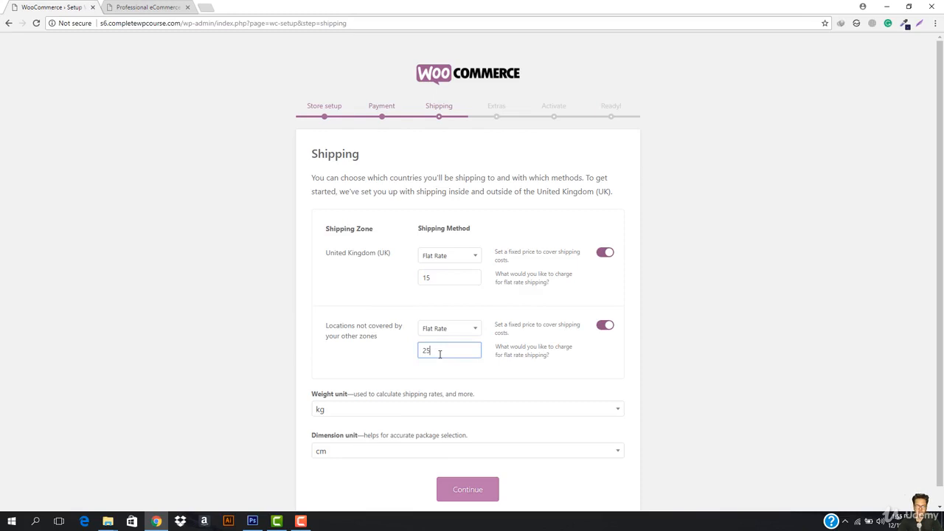
{"action": "type", "text": "25"}
{"action": "scroll", "coordinate": [442, 401], "scroll_direction": "down", "scroll_amount": 1}
{"action": "left_click", "coordinate": [457, 471]}
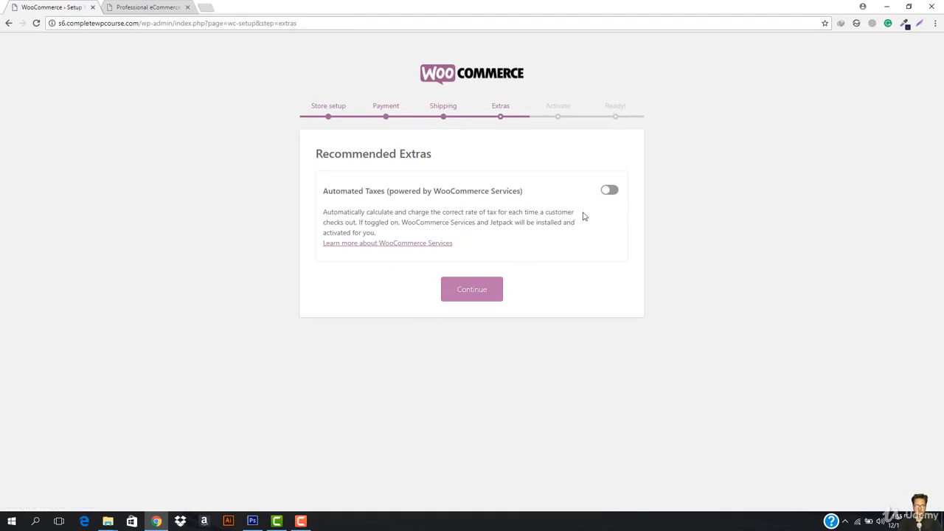
- Finish the WooCommerce setup wizard without Automated Taxes or a Jetpack connection and return to the dashboard
{"action": "left_click", "coordinate": [455, 295]}
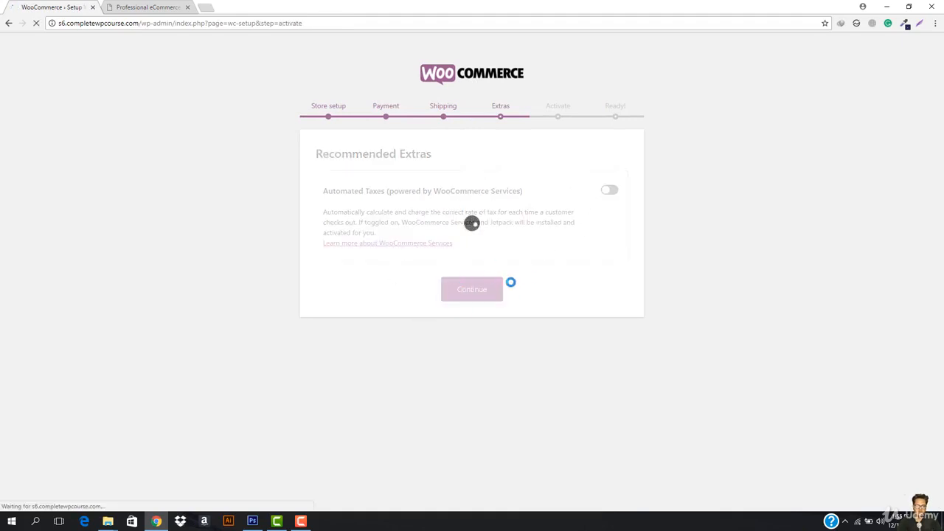
{"action": "scroll", "coordinate": [484, 459], "scroll_direction": "down", "scroll_amount": 1}
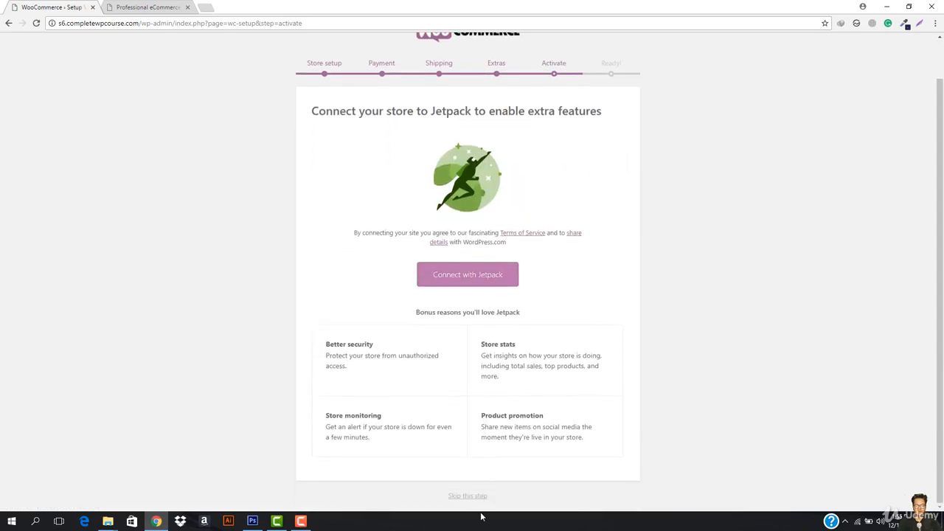
{"action": "left_click", "coordinate": [469, 495]}
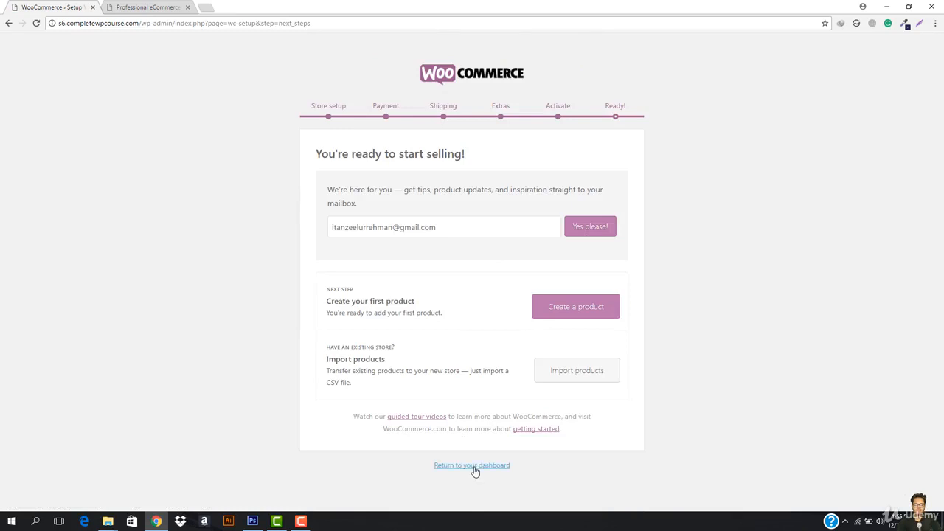
{"action": "left_click", "coordinate": [472, 466]}
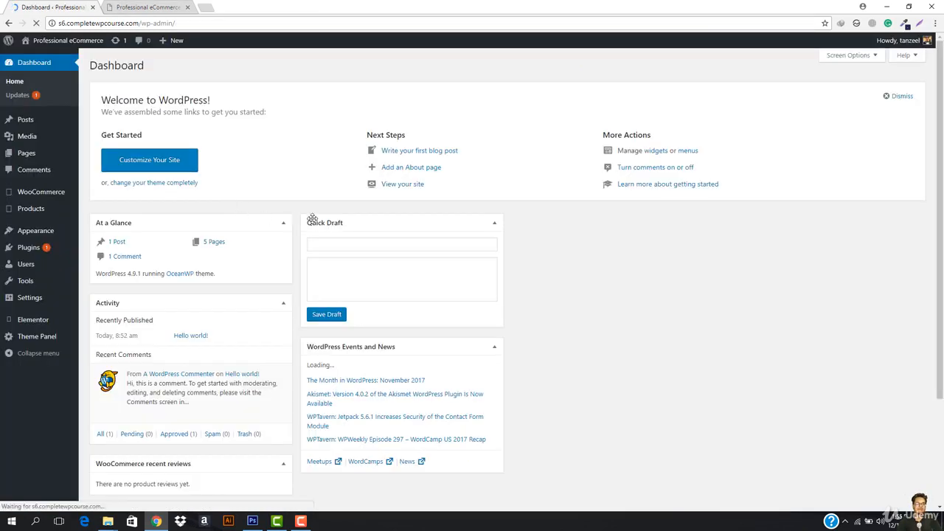
- Open the live site in another browser tab and look over its home page with the OceanWP theme
{"action": "mouse_move", "coordinate": [74, 49]}
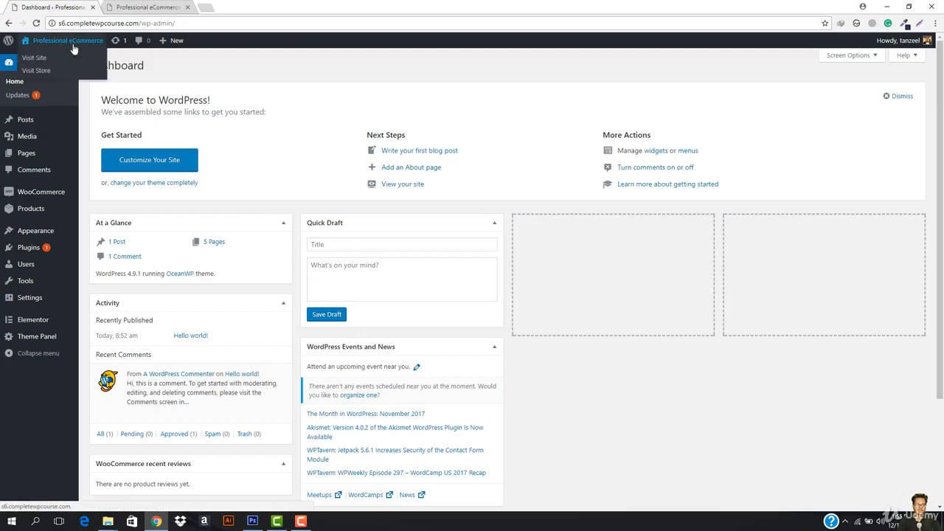
{"action": "right_click", "coordinate": [35, 57]}
{"action": "left_click", "coordinate": [74, 64]}
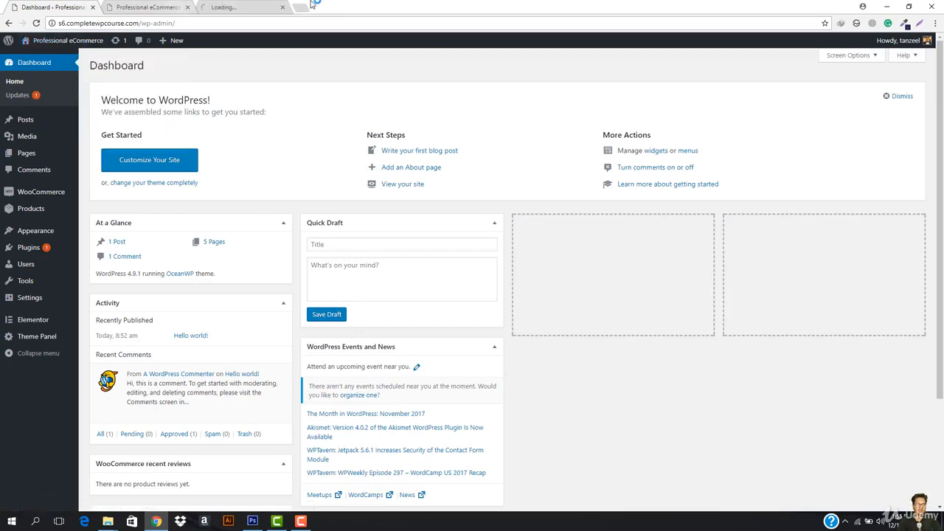
{"action": "left_click", "coordinate": [245, 7]}
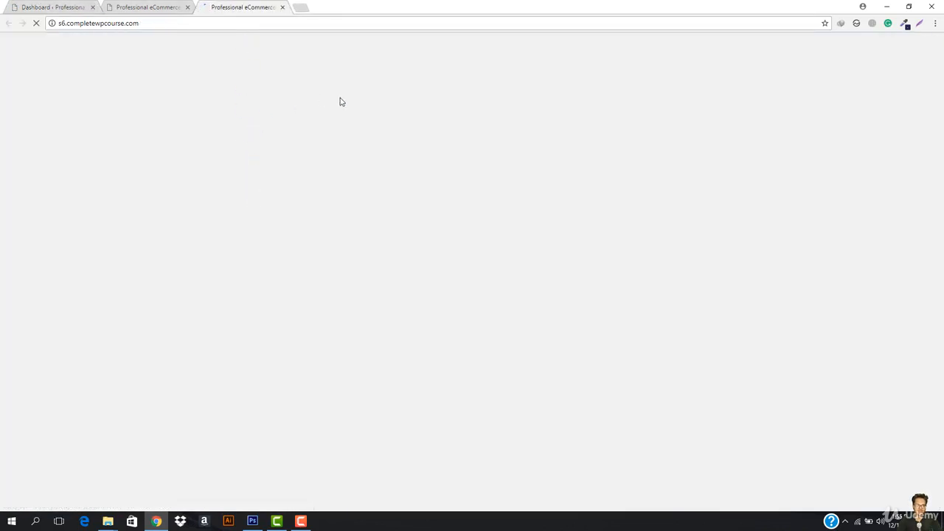
{"action": "scroll", "coordinate": [302, 303], "scroll_direction": "down", "scroll_amount": 2}
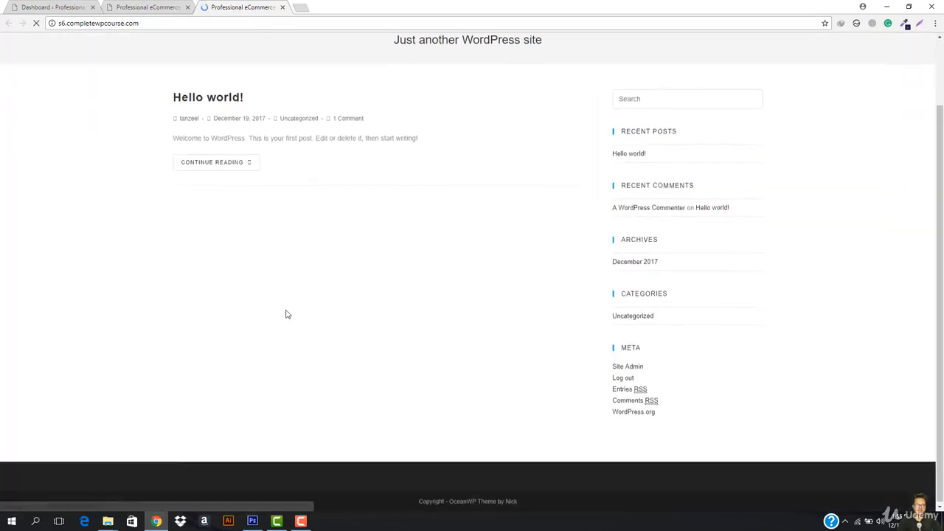
{"action": "scroll", "coordinate": [287, 314], "scroll_direction": "up", "scroll_amount": 2}
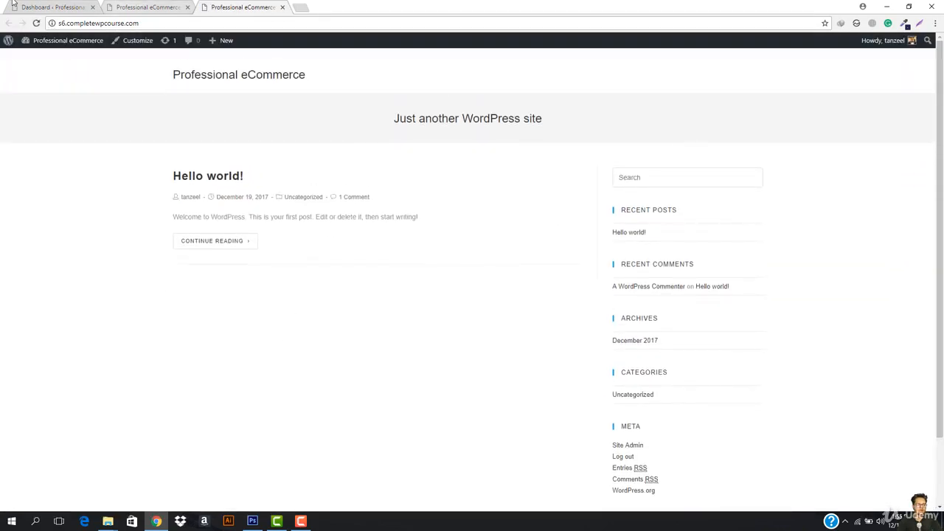
- Open the store's Products page in a separate browser tab, view it and follow the site title to the home page
{"action": "left_click", "coordinate": [51, 6]}
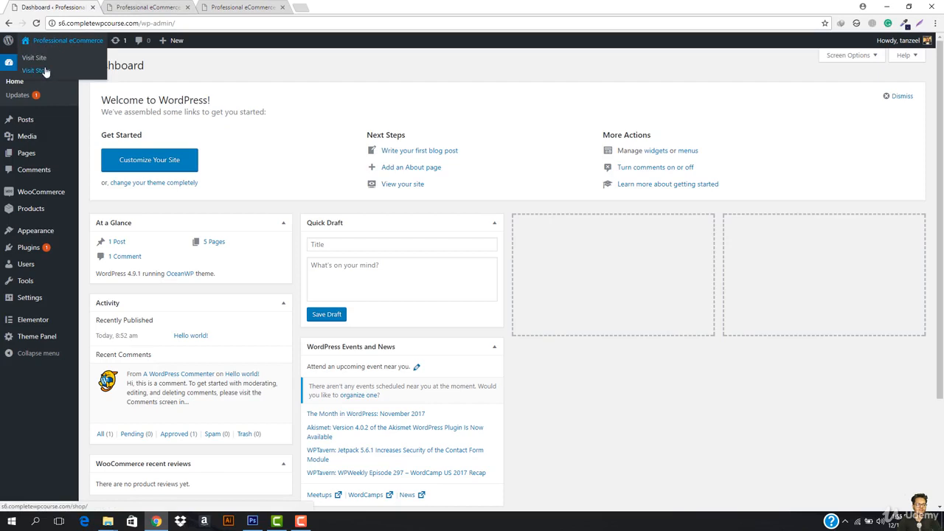
{"action": "right_click", "coordinate": [41, 59]}
{"action": "left_click", "coordinate": [73, 73]}
{"action": "left_click", "coordinate": [339, 6]}
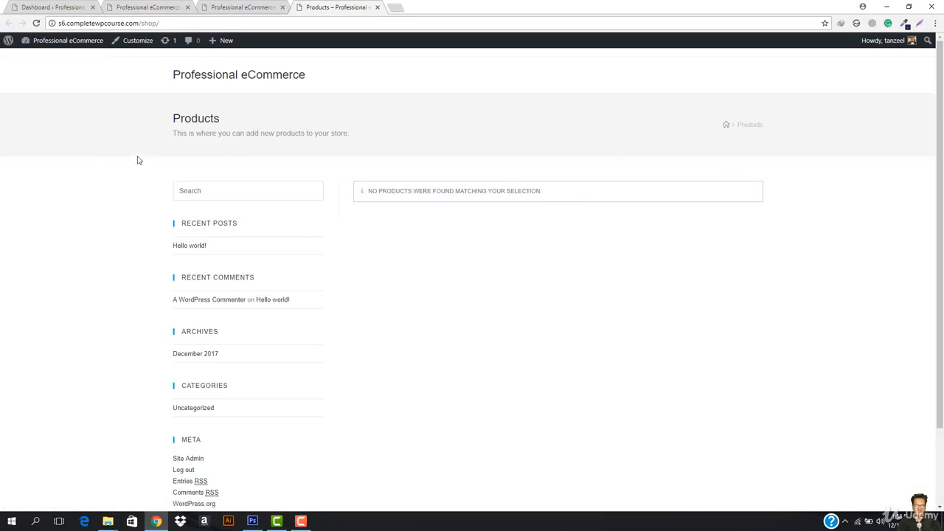
{"action": "left_click", "coordinate": [238, 77]}
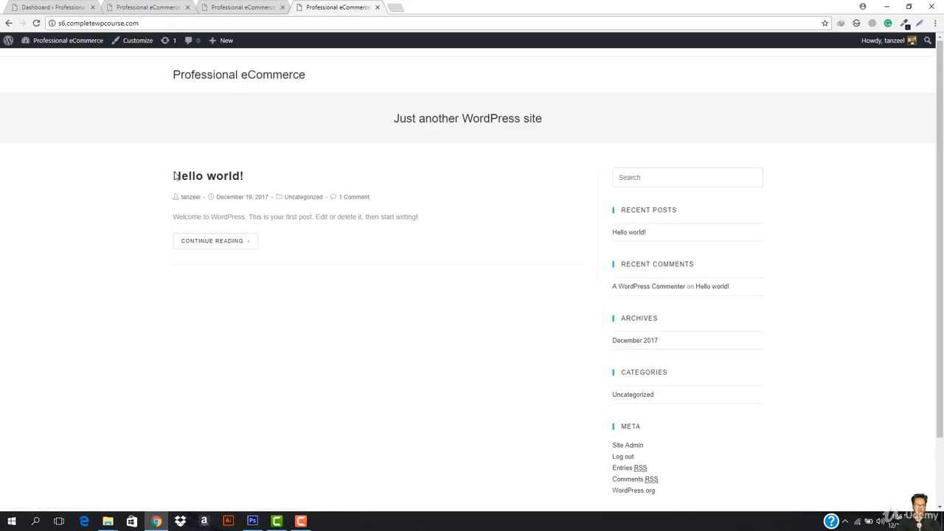
- Search Google for "woocommerce dummy data csv" in a new browser tab
{"action": "left_click", "coordinate": [32, 6]}
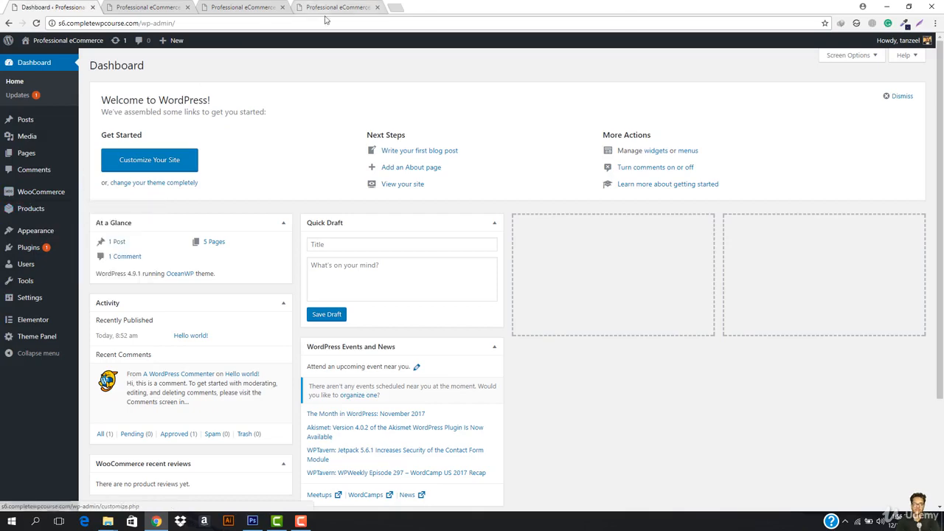
{"action": "left_click", "coordinate": [393, 7]}
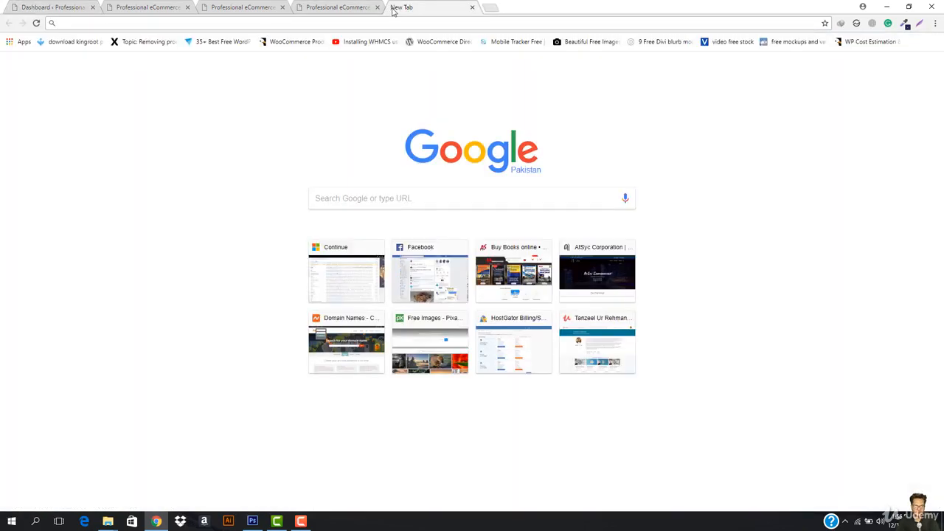
{"action": "type", "text": "woocommerce "}
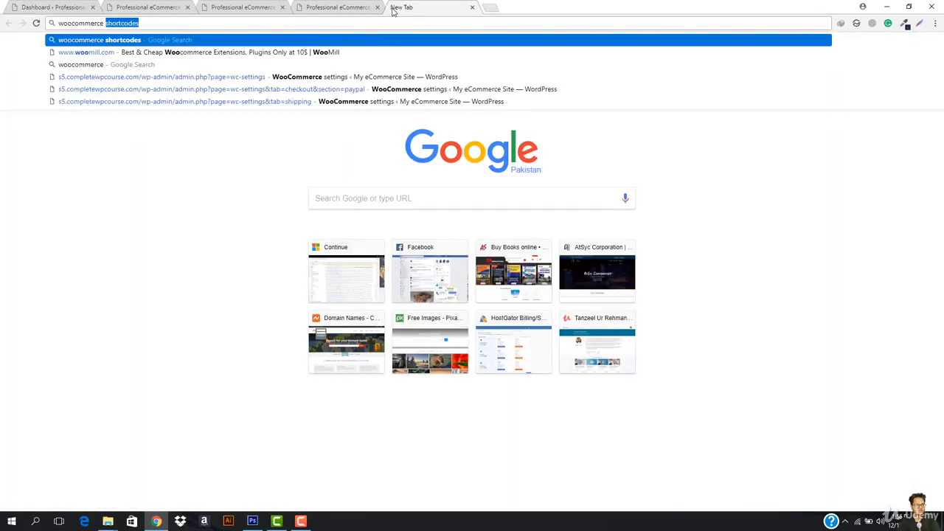
{"action": "type", "text": "d"}
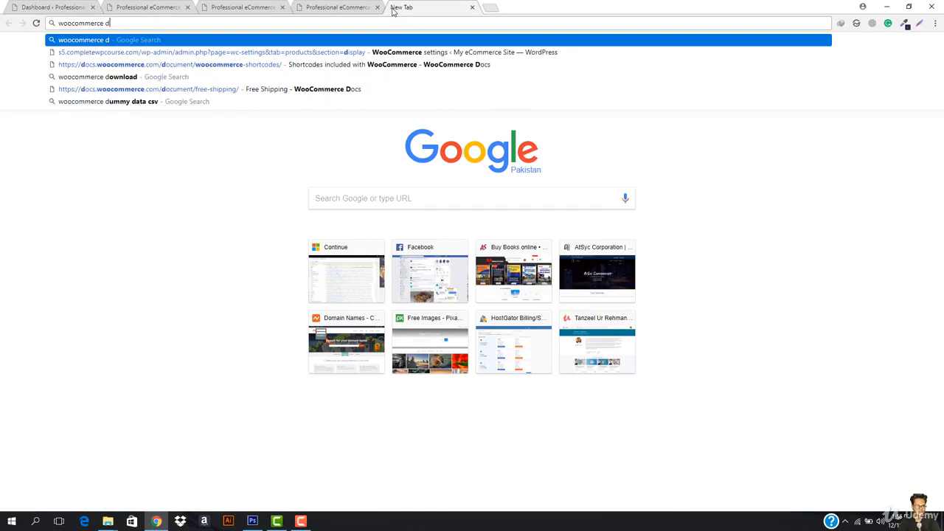
{"action": "key", "text": "Down"}
{"action": "key", "text": "Down"}
{"action": "key", "text": "Down"}
{"action": "key", "text": "Down"}
{"action": "key", "text": "Down"}
{"action": "key", "text": "Return"}
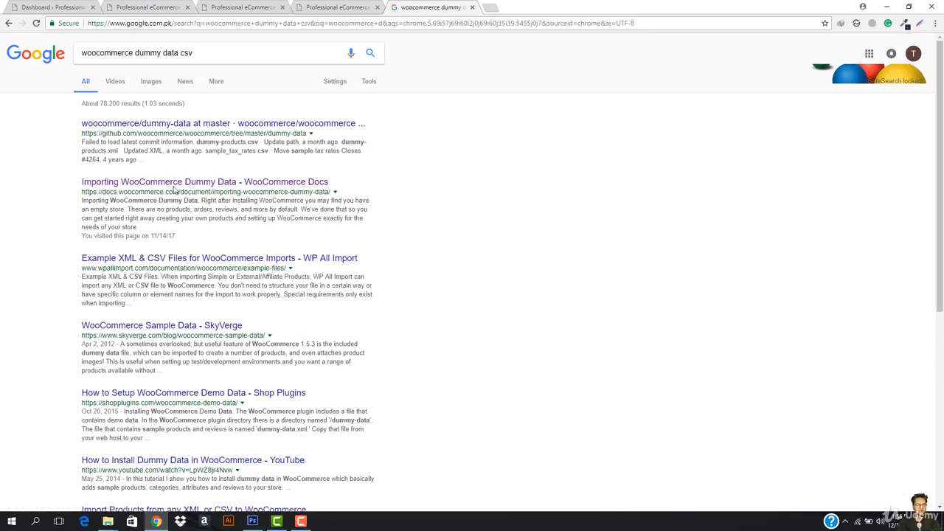
- Open the WooCommerce Docs article on importing WooCommerce dummy data from the search results and read through its instructions
{"action": "left_click", "coordinate": [138, 186]}
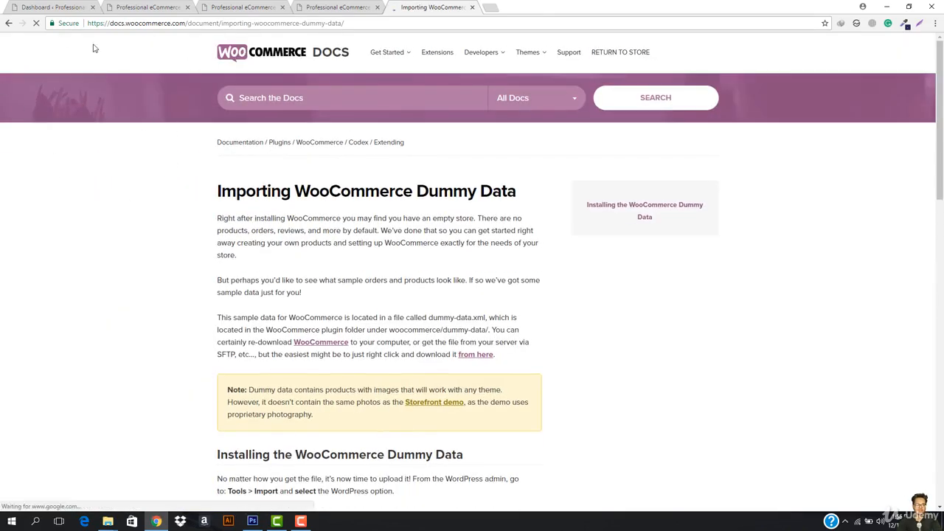
{"action": "scroll", "coordinate": [345, 235], "scroll_direction": "down", "scroll_amount": 2}
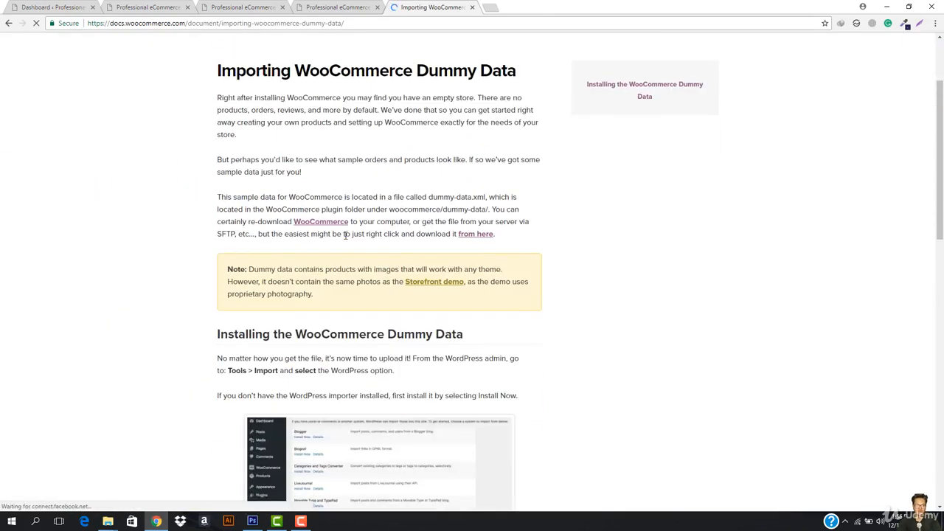
{"action": "scroll", "coordinate": [354, 231], "scroll_direction": "down", "scroll_amount": 4}
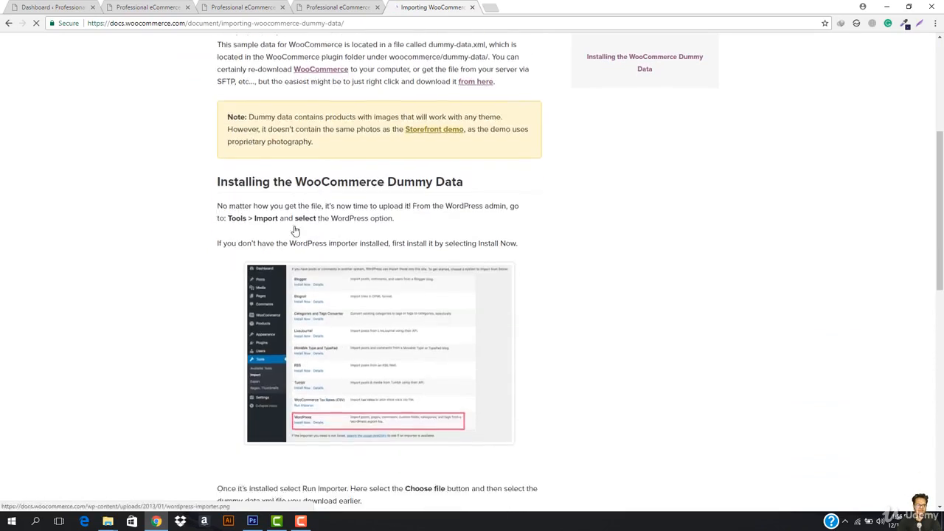
{"action": "scroll", "coordinate": [348, 226], "scroll_direction": "down", "scroll_amount": 1}
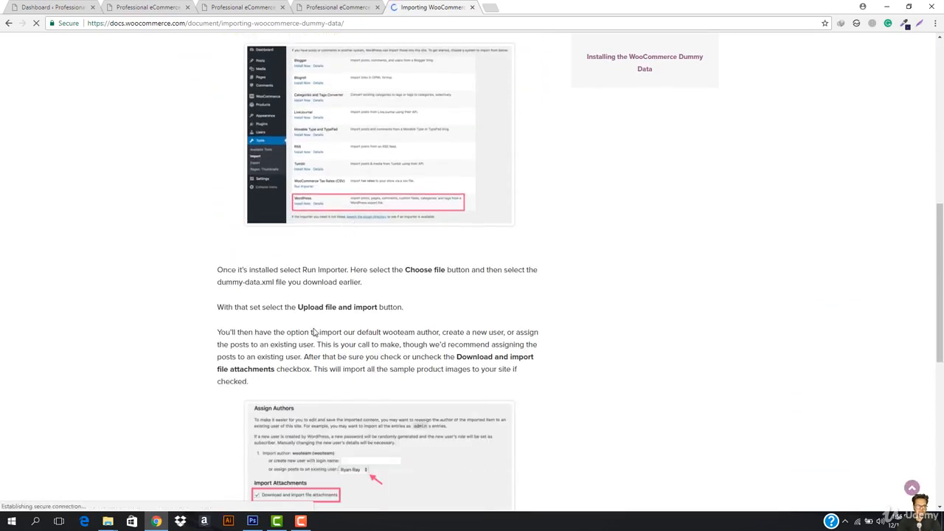
{"action": "scroll", "coordinate": [331, 356], "scroll_direction": "up", "scroll_amount": 8}
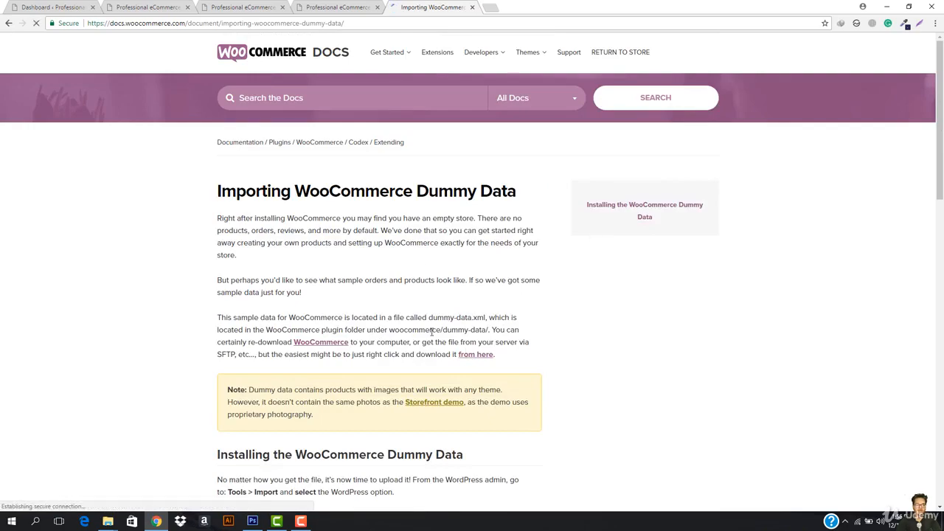
- Save the dummy data XML file linked in the article to the Desktop as dummy-data (1).xml
{"action": "left_click", "coordinate": [466, 356]}
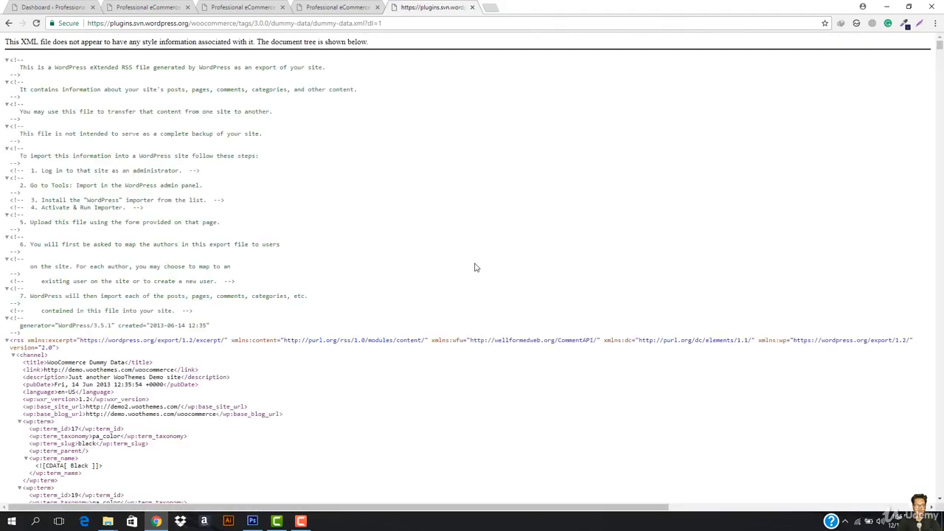
{"action": "left_click", "coordinate": [9, 23]}
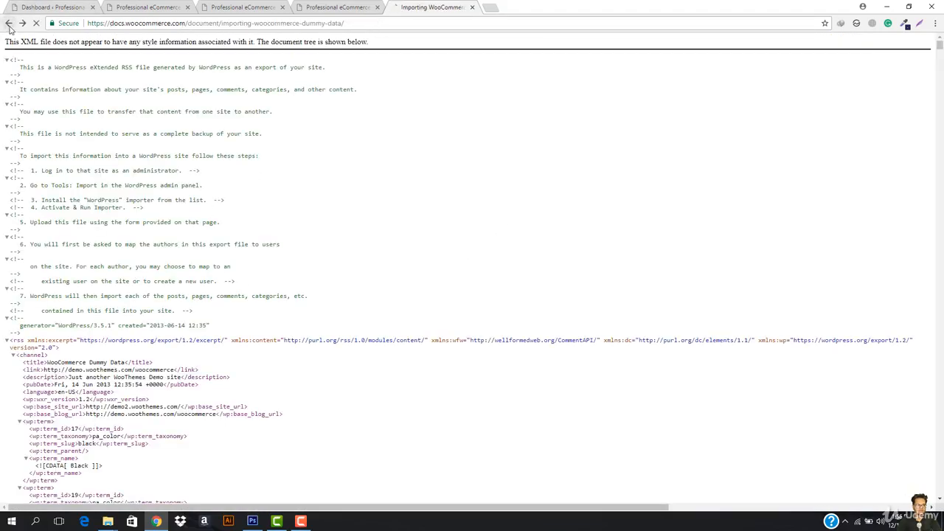
{"action": "right_click", "coordinate": [481, 353]}
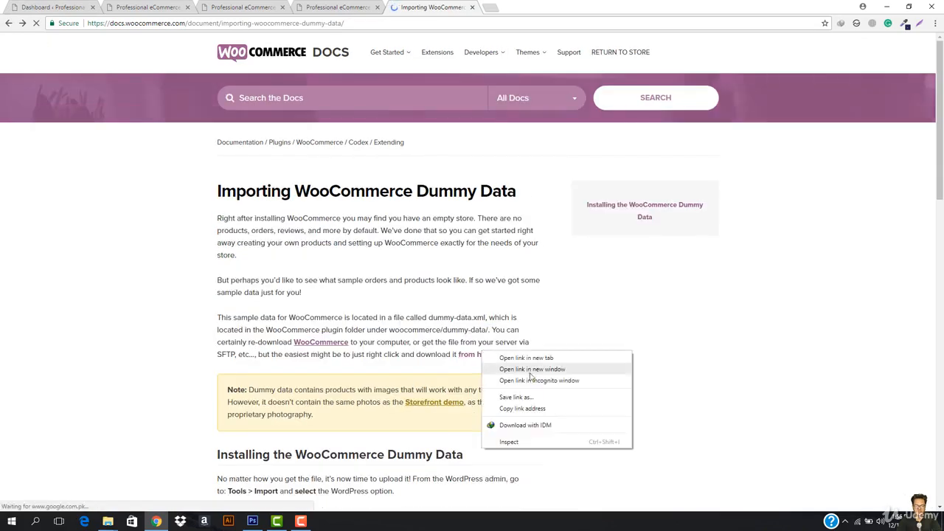
{"action": "left_click", "coordinate": [543, 405]}
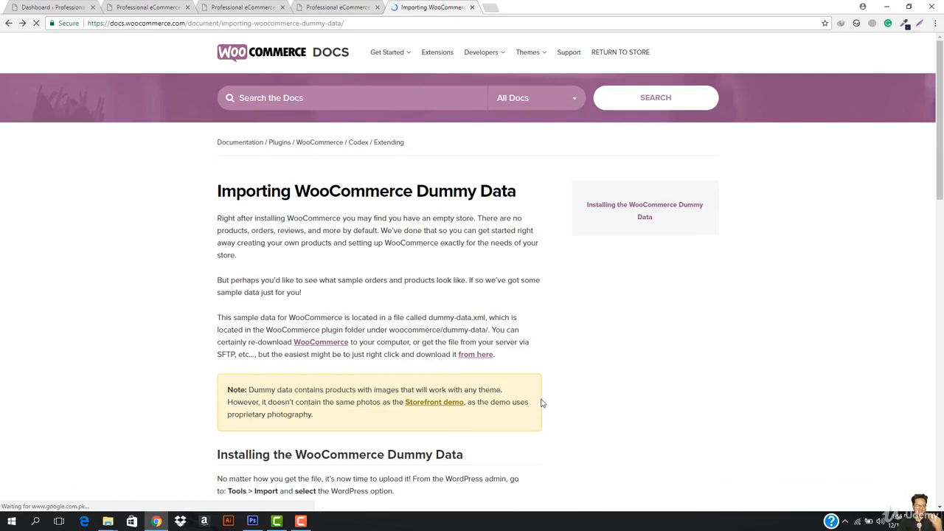
{"action": "left_click", "coordinate": [469, 356]}
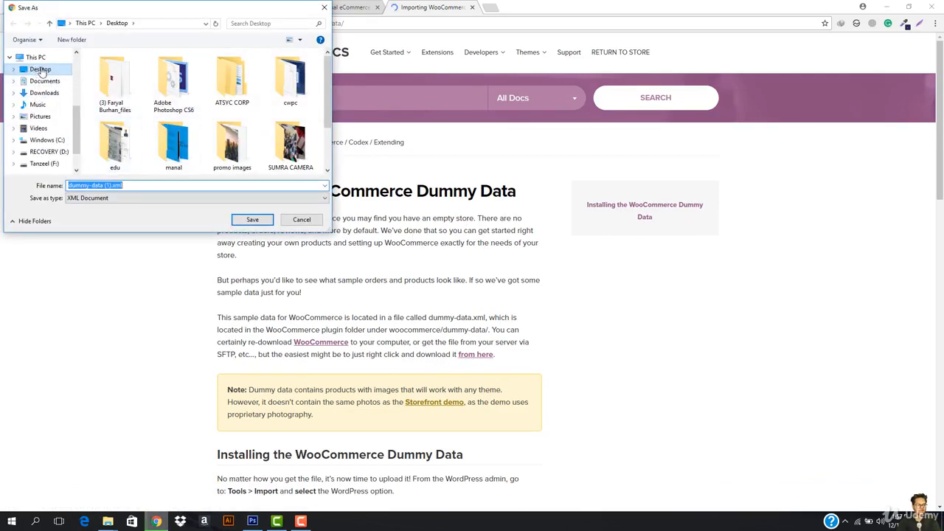
{"action": "left_click", "coordinate": [253, 218]}
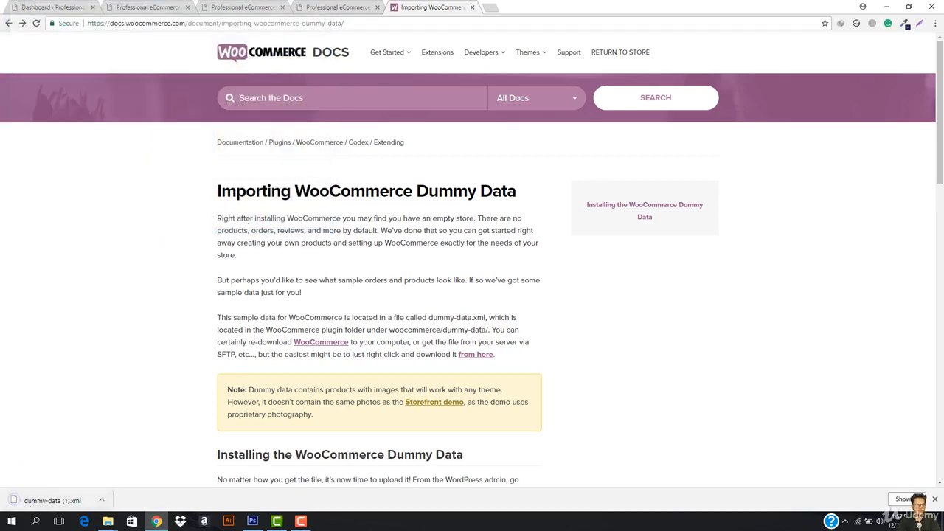
- Switch to the store's home page and open its WordPress dashboard
{"action": "left_click", "coordinate": [344, 7]}
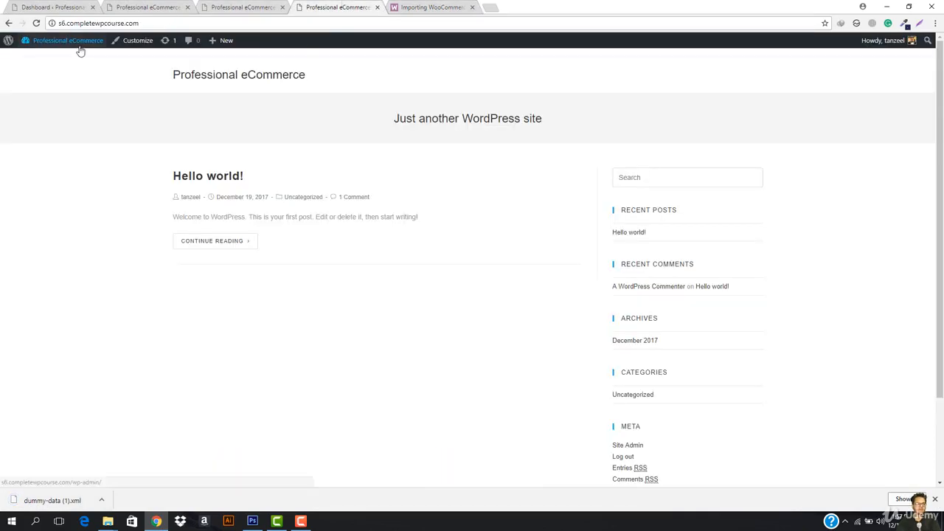
{"action": "mouse_move", "coordinate": [74, 43]}
{"action": "left_click", "coordinate": [41, 60]}
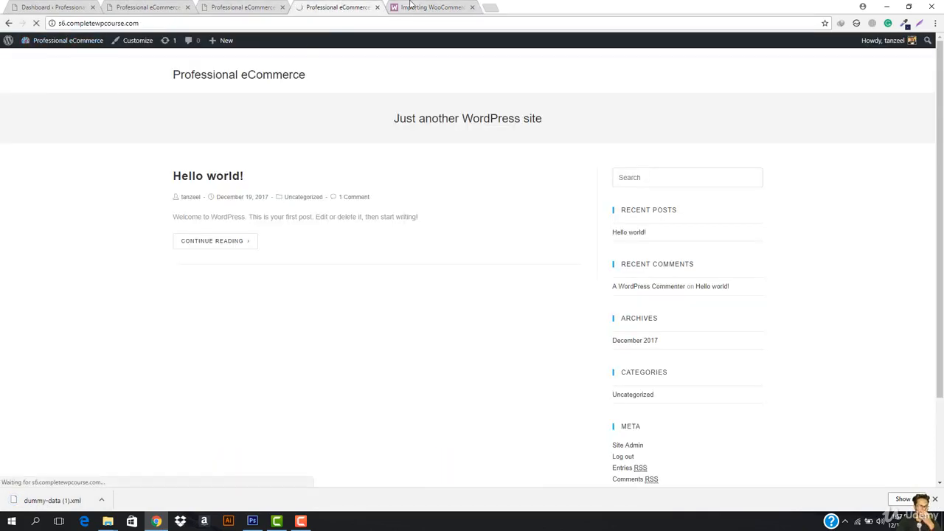
- Return to the WooCommerce Docs article and review the steps for installing the dummy data
{"action": "left_click", "coordinate": [432, 7]}
{"action": "scroll", "coordinate": [391, 229], "scroll_direction": "down", "scroll_amount": 5}
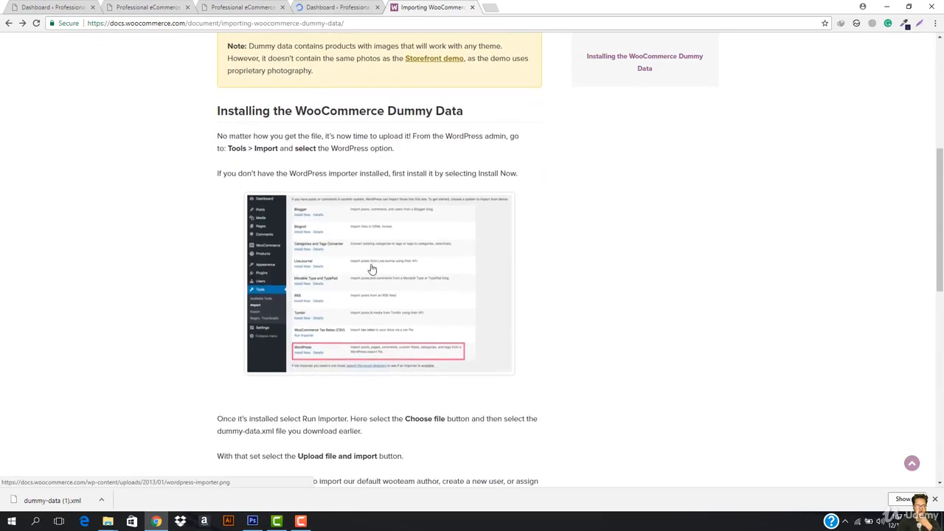
{"action": "scroll", "coordinate": [319, 346], "scroll_direction": "down", "scroll_amount": 4}
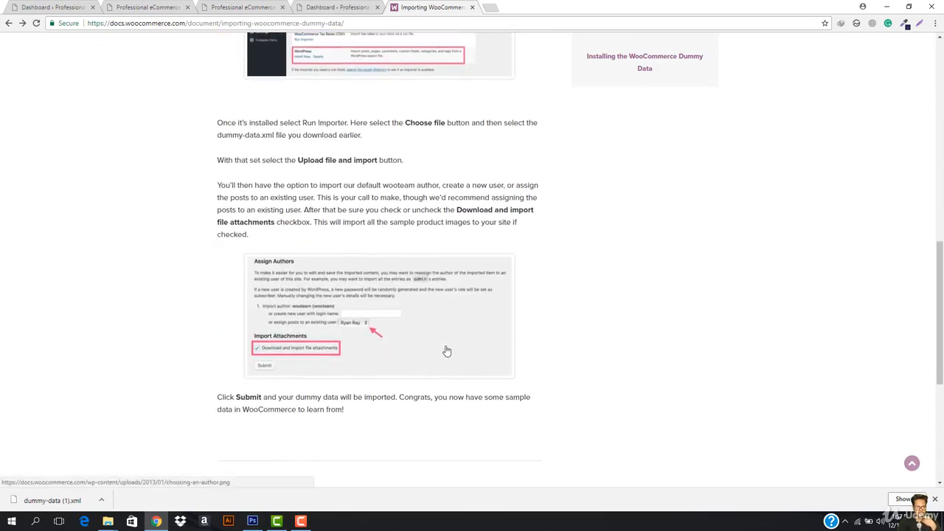
{"action": "scroll", "coordinate": [446, 351], "scroll_direction": "down", "scroll_amount": 3}
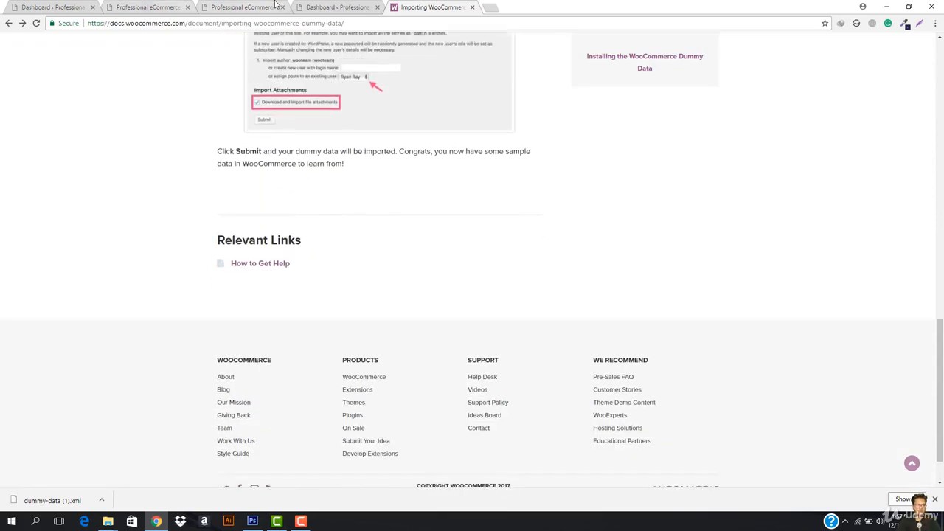
- Install the WordPress importer from the site's import tools and run it
{"action": "left_click", "coordinate": [332, 7]}
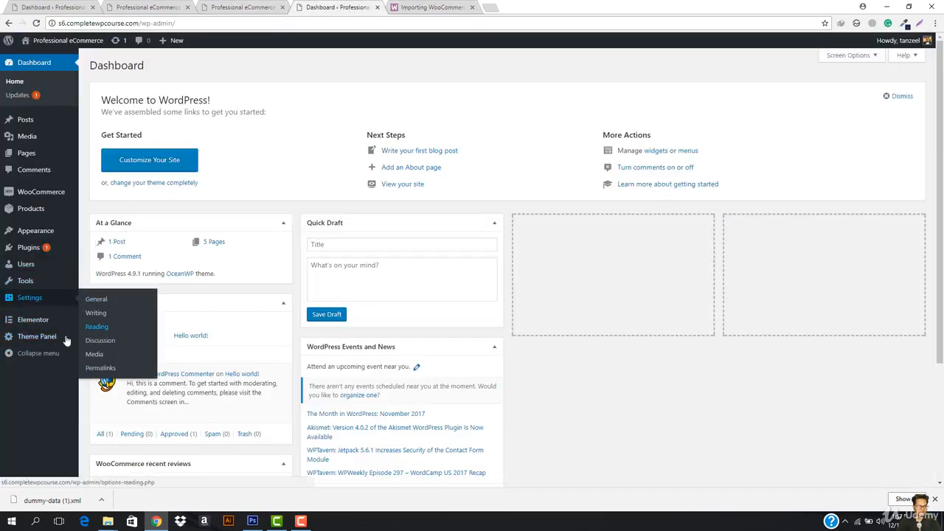
{"action": "left_click", "coordinate": [95, 297]}
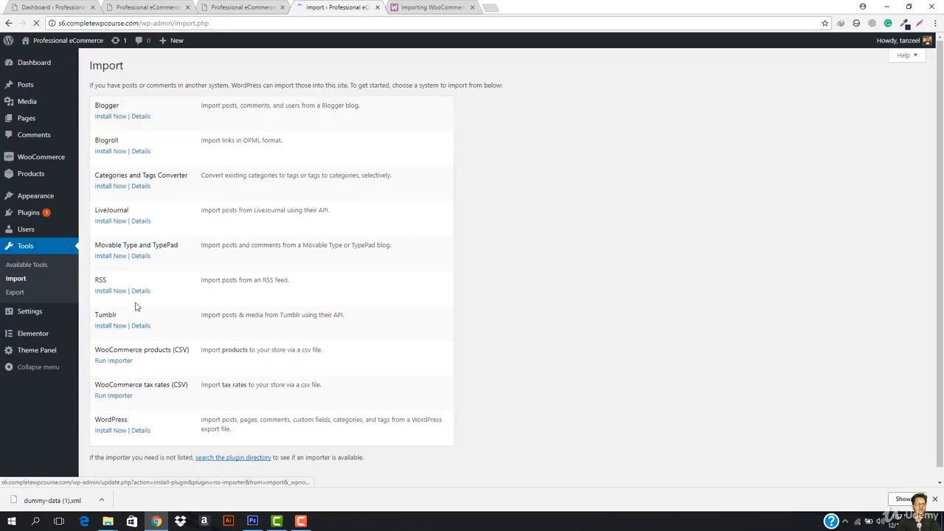
{"action": "scroll", "coordinate": [109, 415], "scroll_direction": "down", "scroll_amount": 1}
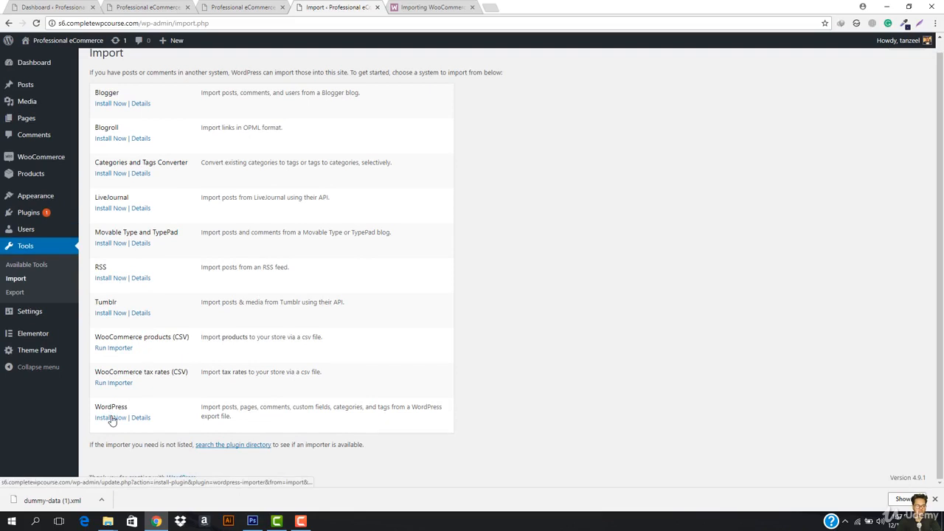
{"action": "left_click", "coordinate": [111, 418]}
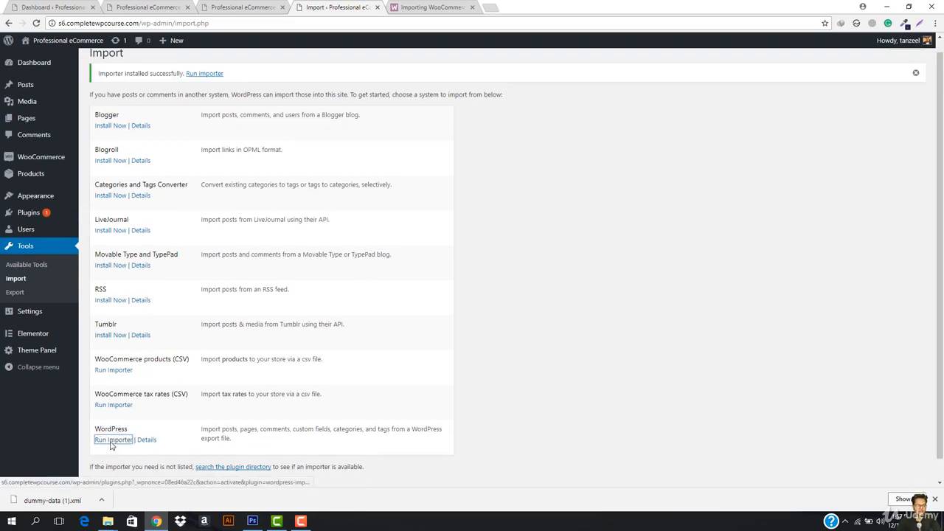
{"action": "left_click", "coordinate": [111, 442]}
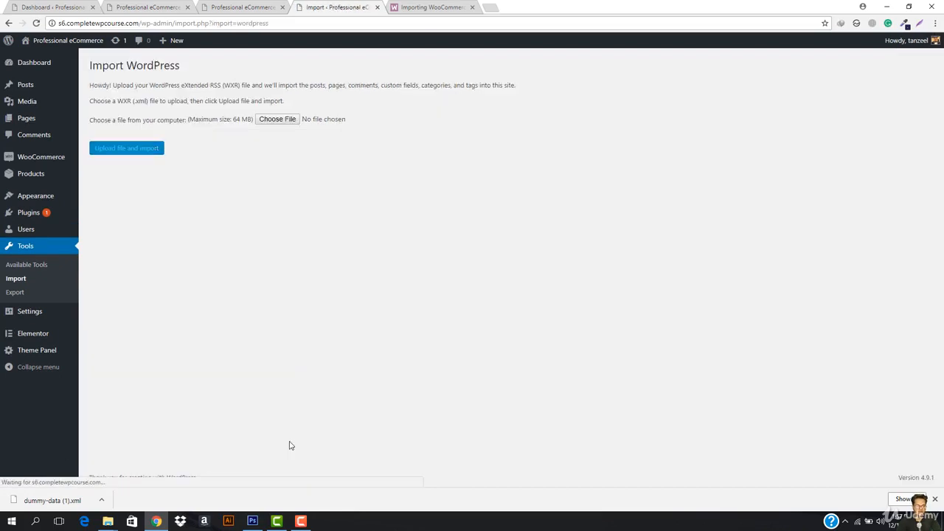
- Upload dummy-data (1).xml and import it with its file attachments, assigning the posts to the existing user
{"action": "left_click_drag", "start_coordinate": [75, 492], "coordinate": [267, 123]}
{"action": "left_click", "coordinate": [141, 149]}
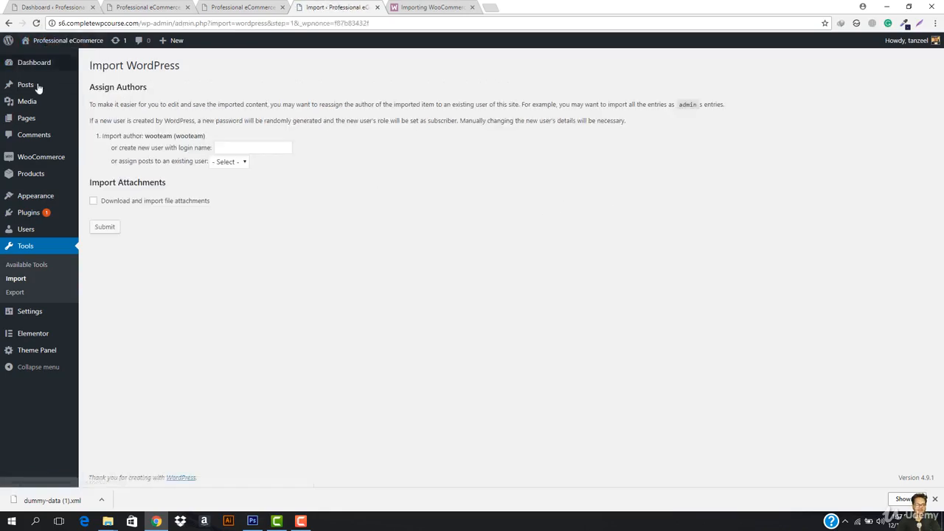
{"action": "left_click", "coordinate": [236, 165]}
{"action": "left_click", "coordinate": [234, 184]}
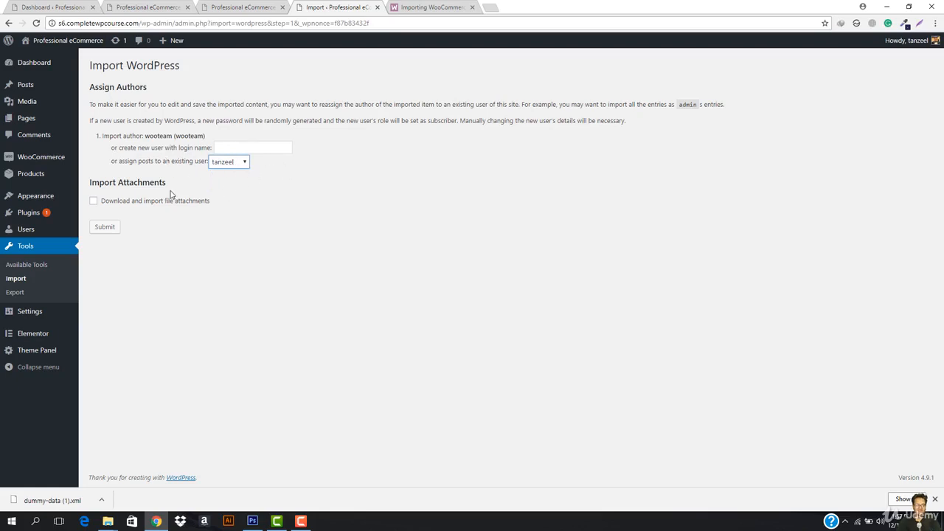
{"action": "left_click", "coordinate": [94, 201]}
{"action": "left_click", "coordinate": [108, 228]}
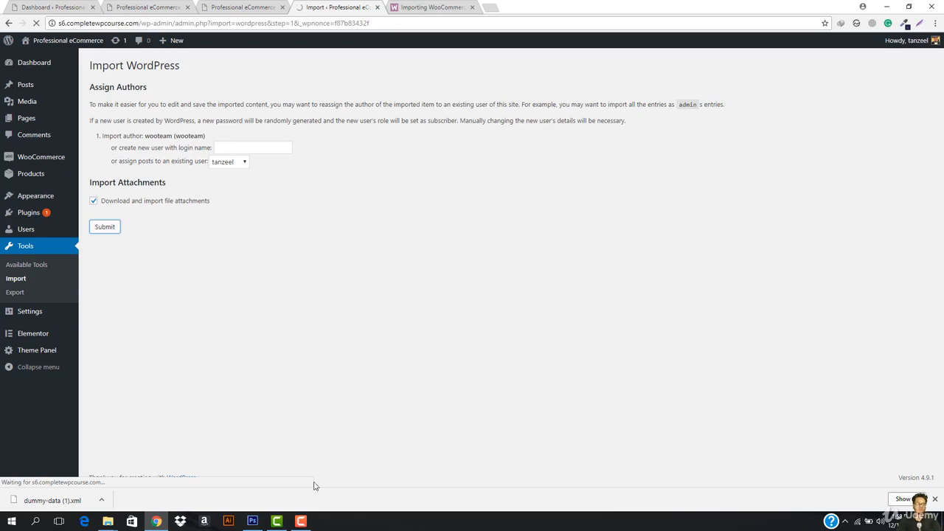
{"action": "left_click", "coordinate": [302, 527]}
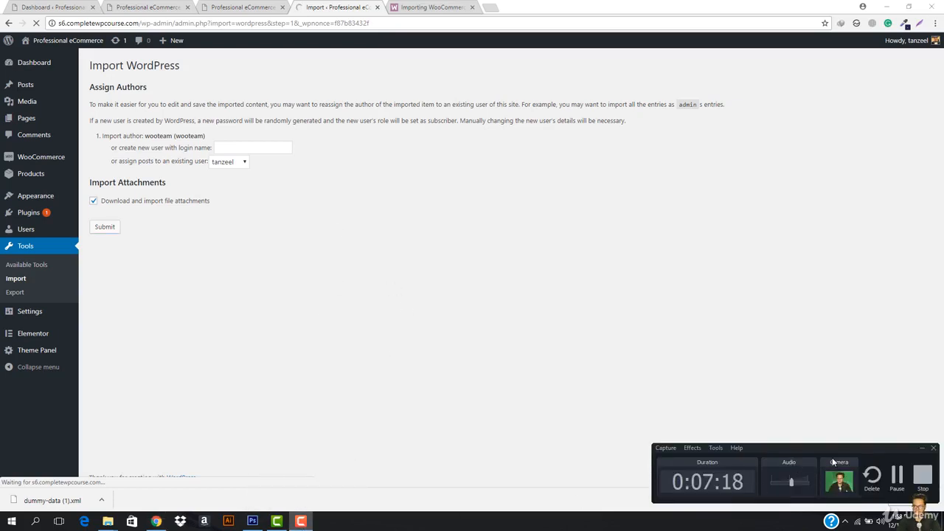
{"action": "left_click", "coordinate": [894, 479]}
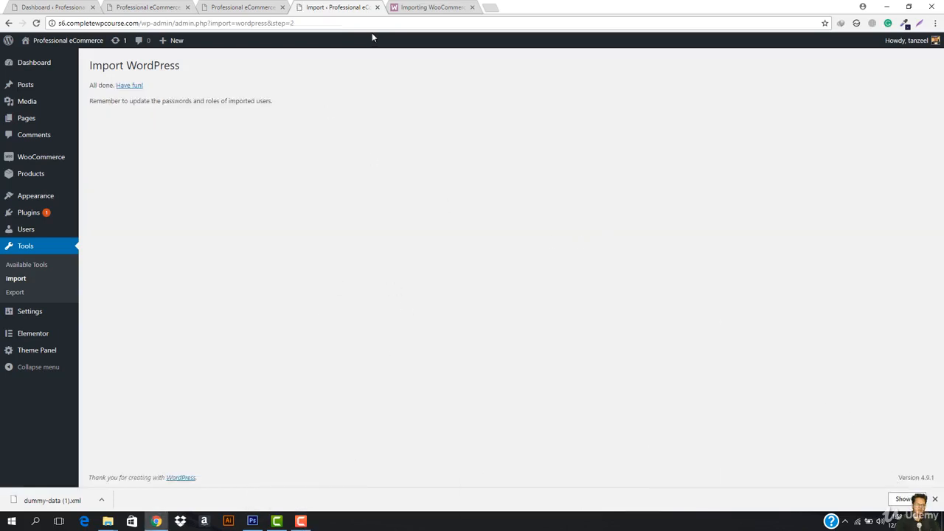
- Close the WooCommerce Docs article and open the store's Products page in a new browser tab
{"action": "left_click", "coordinate": [472, 7]}
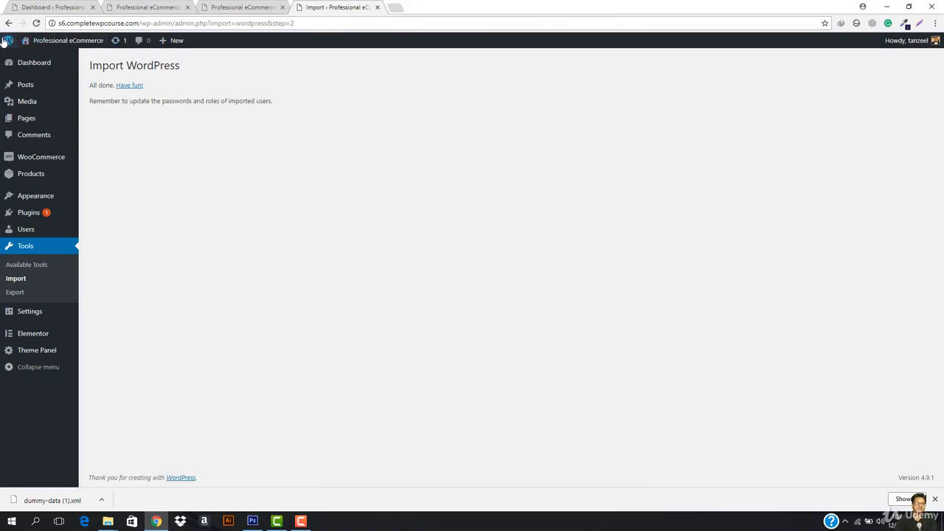
{"action": "mouse_move", "coordinate": [40, 52]}
{"action": "right_click", "coordinate": [37, 70]}
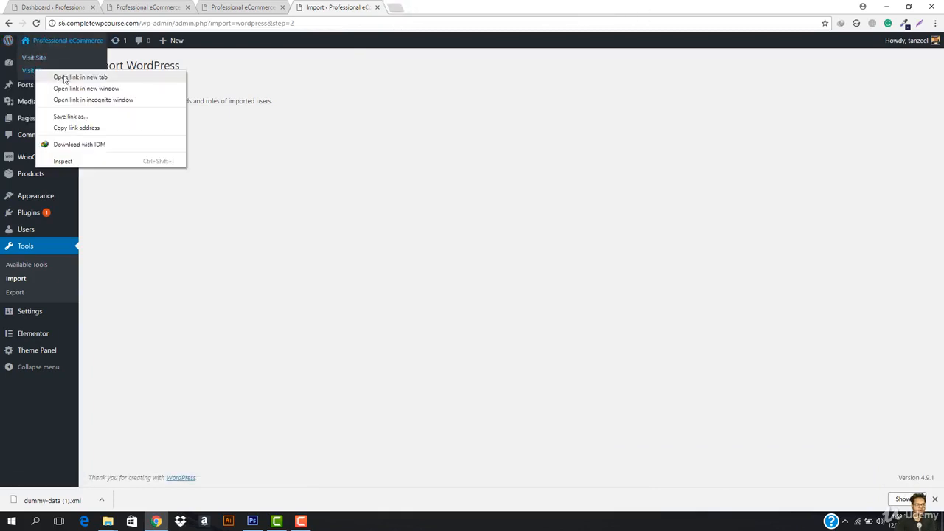
{"action": "left_click", "coordinate": [59, 76]}
{"action": "left_click", "coordinate": [452, 6]}
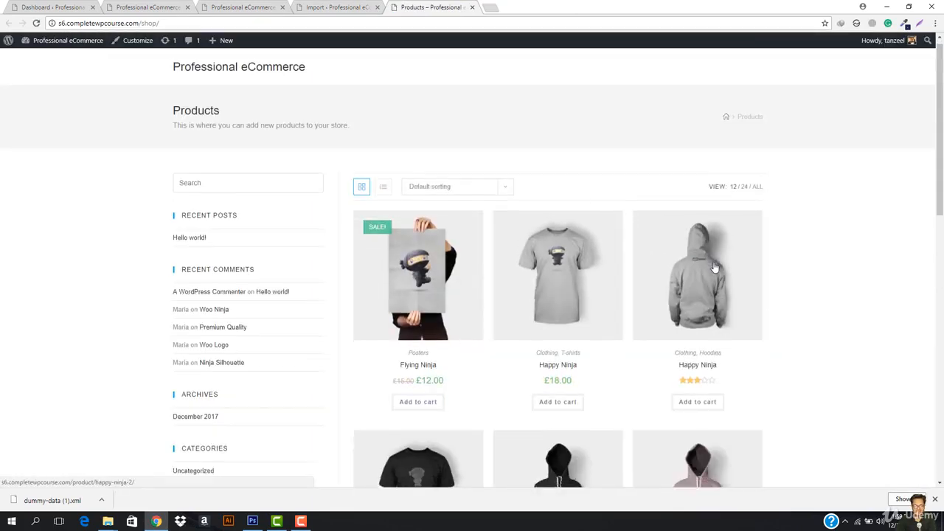
- Look through the imported products on both pages of the store, then view the site's home page
{"action": "scroll", "coordinate": [690, 353], "scroll_direction": "down", "scroll_amount": 3}
{"action": "scroll", "coordinate": [403, 362], "scroll_direction": "down", "scroll_amount": 5}
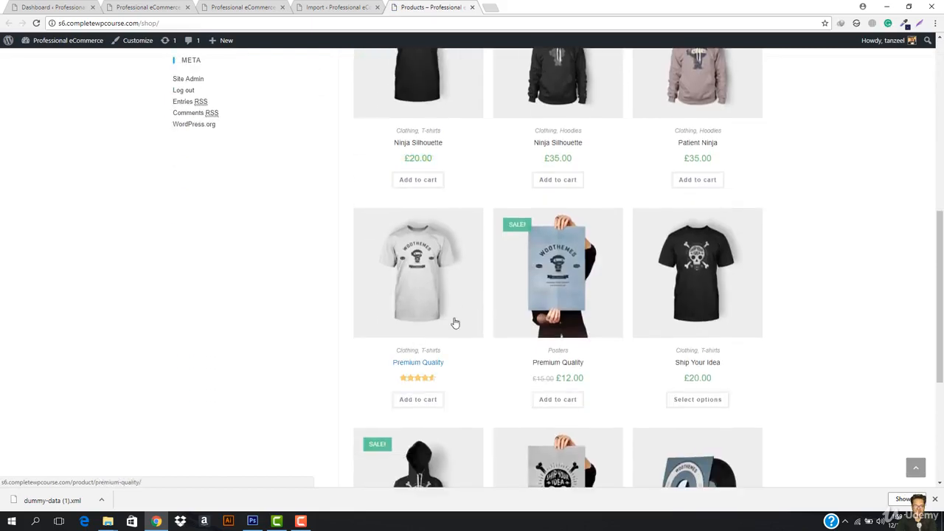
{"action": "scroll", "coordinate": [516, 325], "scroll_direction": "down", "scroll_amount": 5}
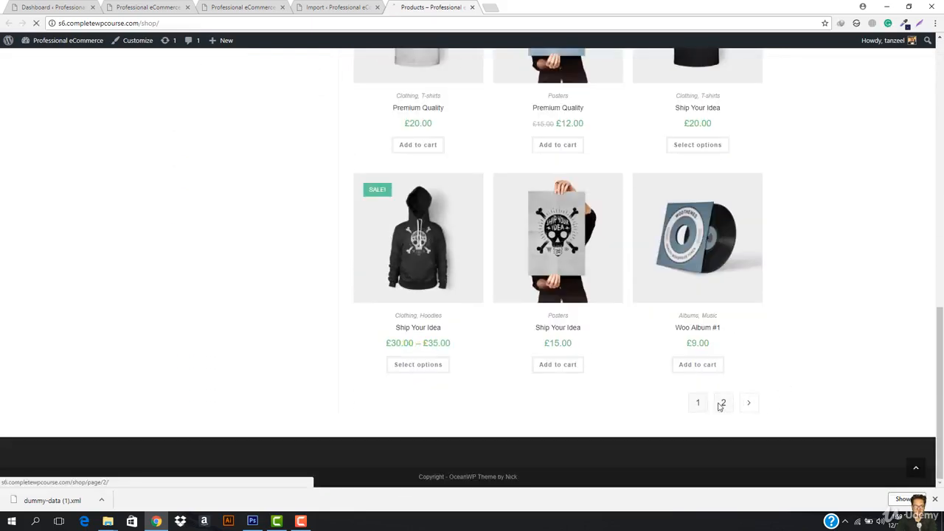
{"action": "left_click", "coordinate": [721, 405]}
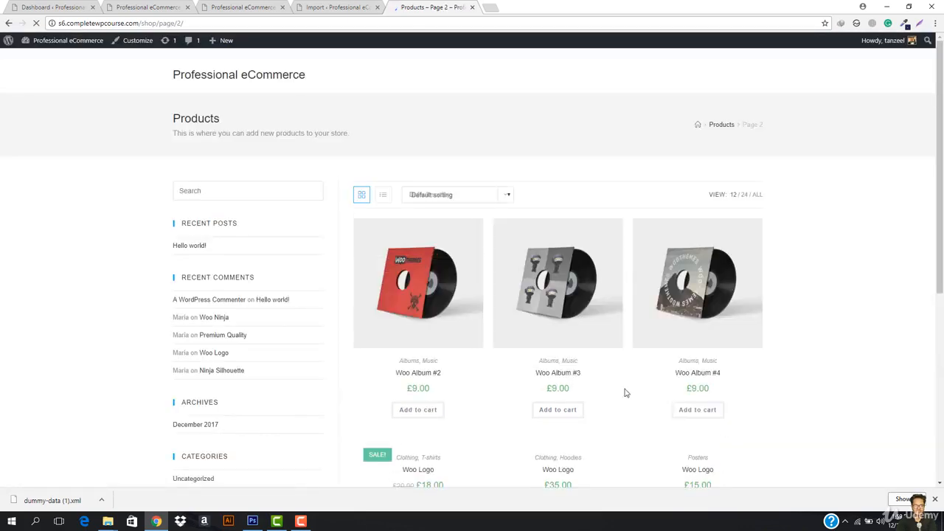
{"action": "scroll", "coordinate": [565, 273], "scroll_direction": "down", "scroll_amount": 7}
{"action": "scroll", "coordinate": [664, 310], "scroll_direction": "down", "scroll_amount": 3}
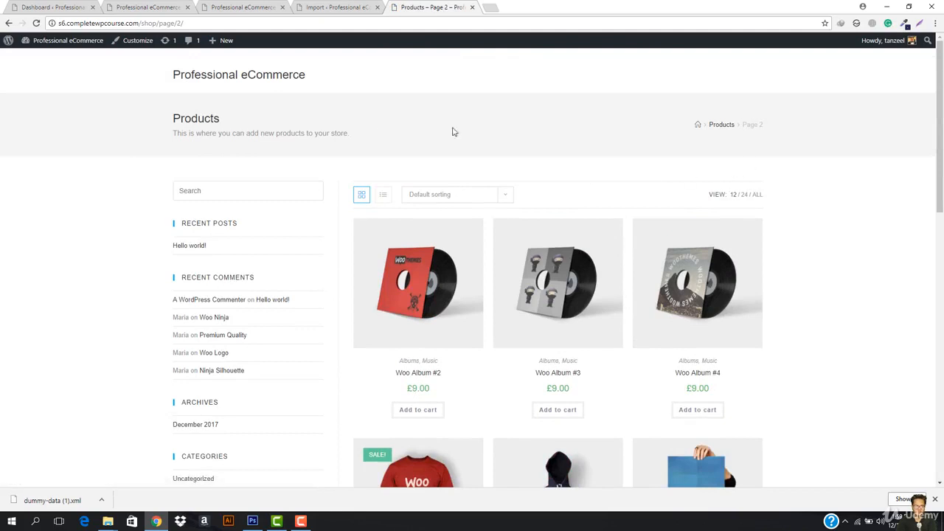
{"action": "left_click", "coordinate": [225, 80]}
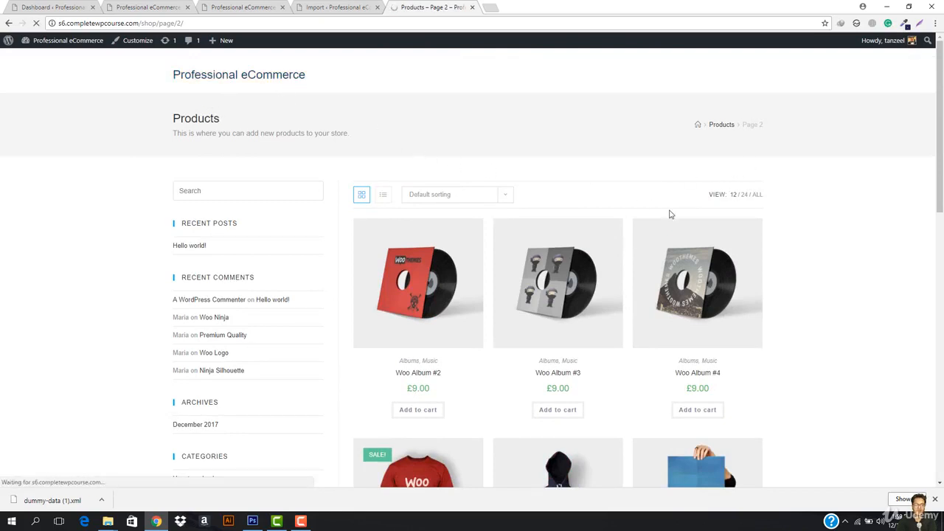
{"action": "scroll", "coordinate": [460, 302], "scroll_direction": "down", "scroll_amount": 3}
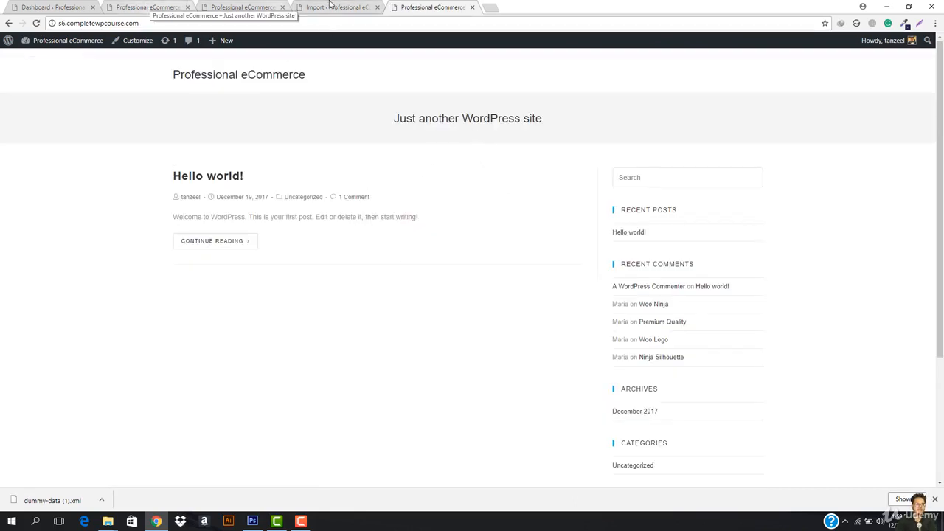
- Return to the WordPress admin and examine the imported product categories and their subcategories
{"action": "left_click", "coordinate": [346, 6]}
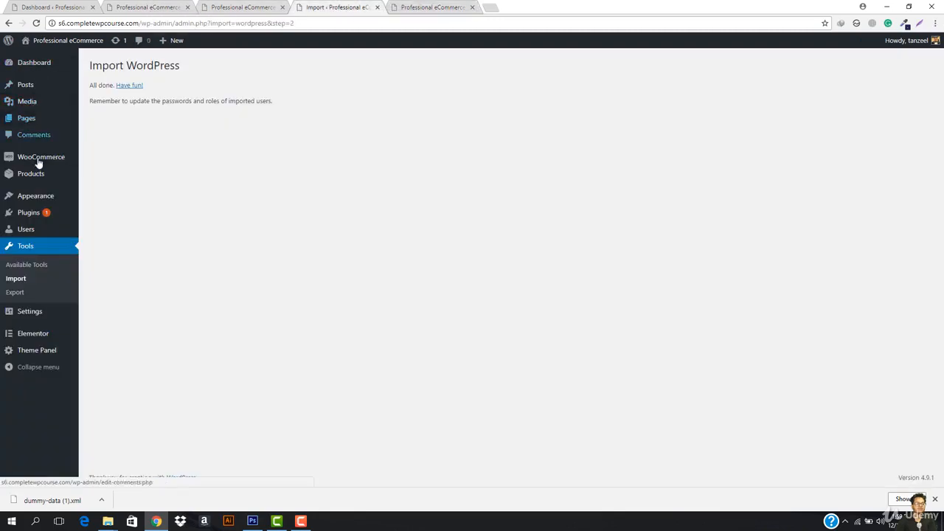
{"action": "mouse_move", "coordinate": [37, 179]}
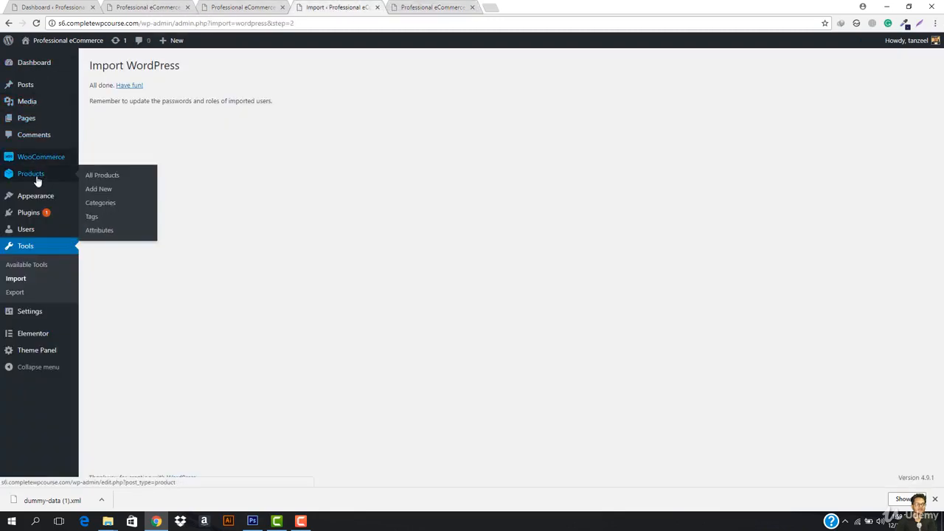
{"action": "left_click", "coordinate": [98, 208]}
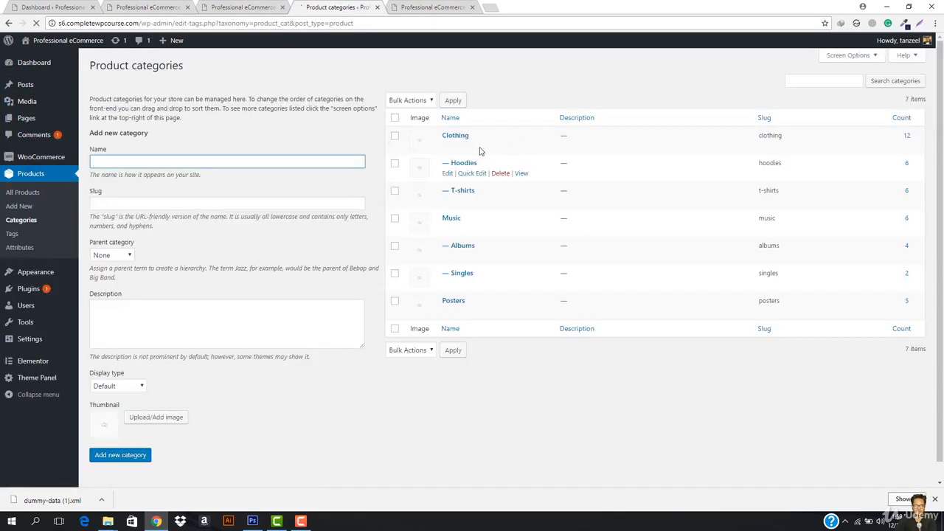
{"action": "mouse_move", "coordinate": [463, 206]}
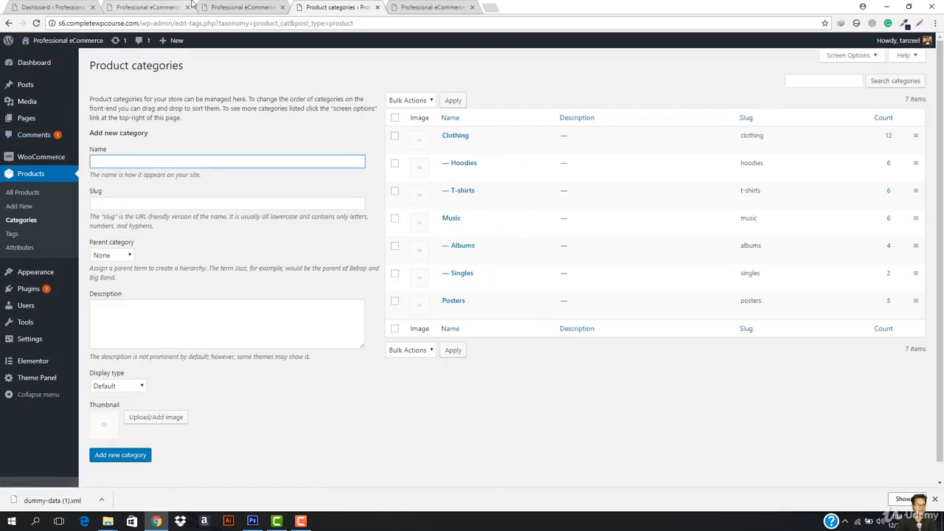
- Close all browser tabs except the Product categories one, and visit the site's home page from it
{"action": "left_click", "coordinate": [243, 7]}
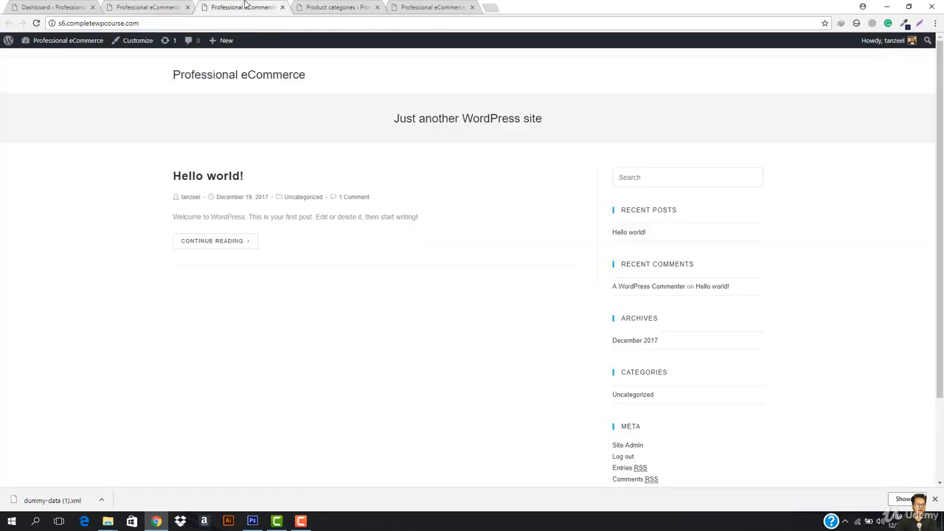
{"action": "left_click", "coordinate": [281, 7]}
{"action": "left_click", "coordinate": [187, 7]}
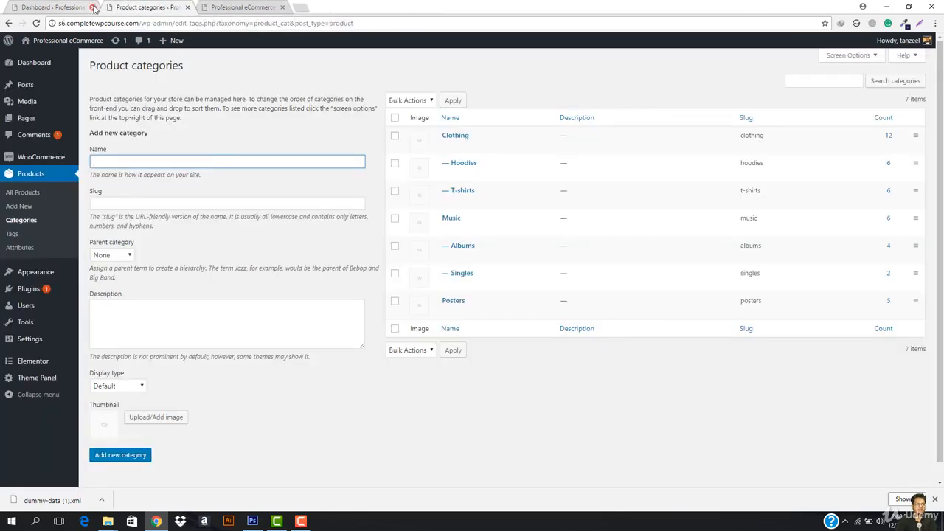
{"action": "left_click", "coordinate": [92, 8]}
{"action": "left_click", "coordinate": [187, 7]}
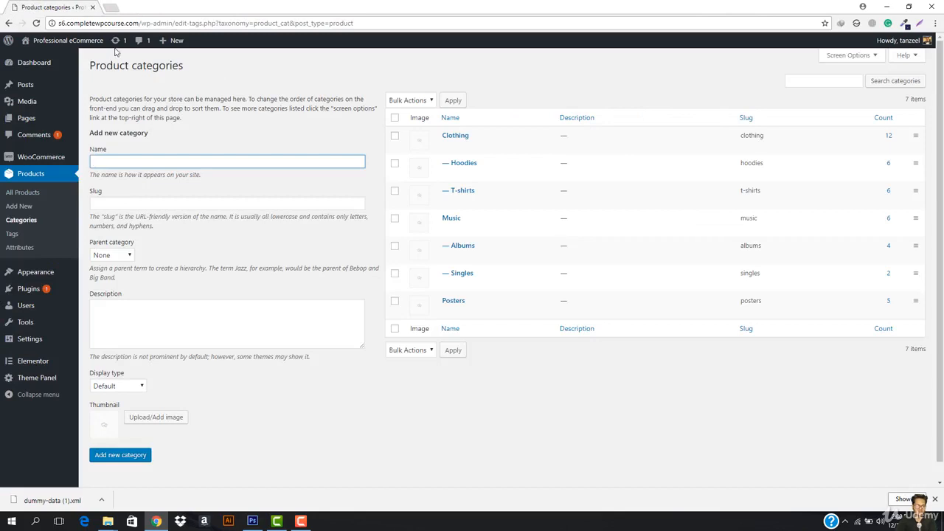
{"action": "mouse_move", "coordinate": [68, 41]}
{"action": "left_click", "coordinate": [34, 58]}
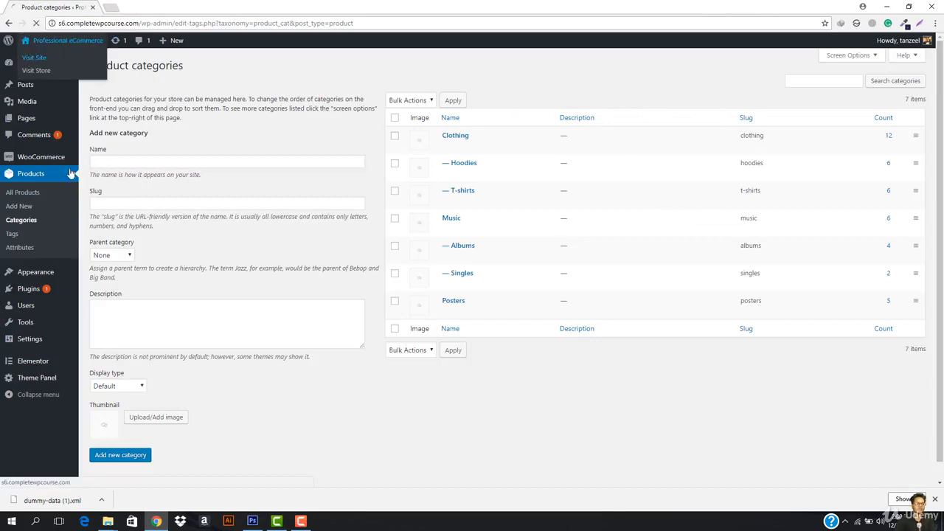